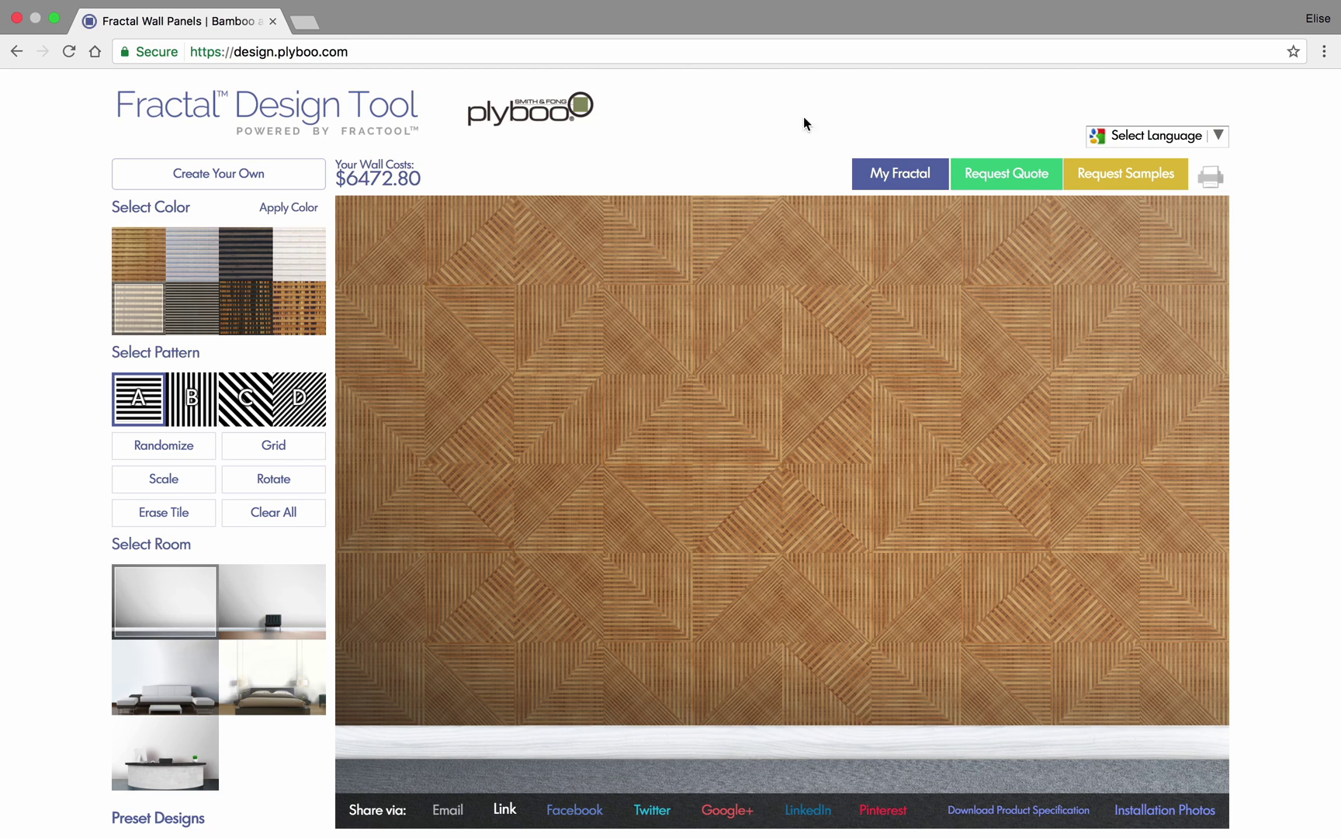
- Bring up the My Fractal Login/Register panel over the bamboo wall design
{"action": "left_click", "coordinate": [902, 177]}
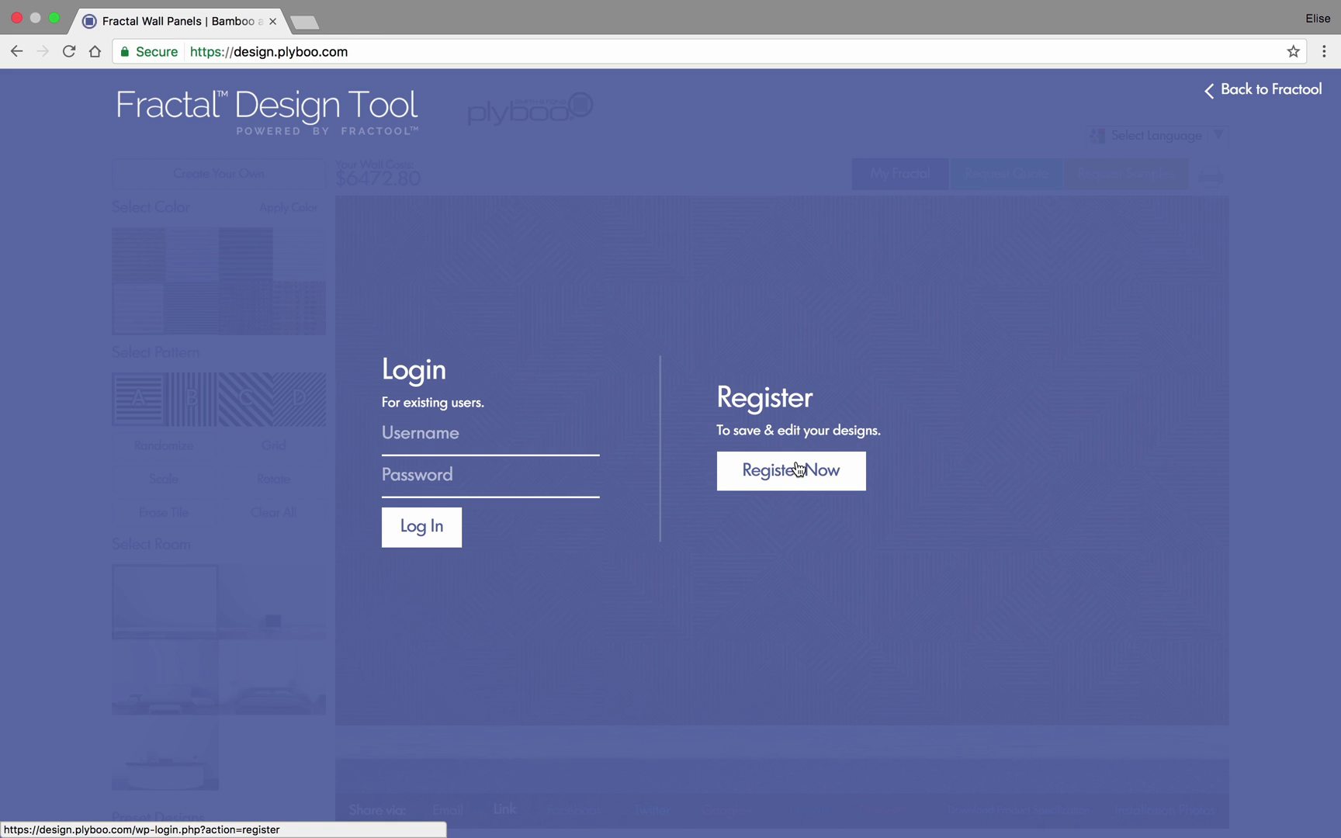
- Log in with the account username and password, then show the bamboo wall in the empty-wall room
{"action": "left_click", "coordinate": [458, 434]}
{"action": "key", "text": "Tab"}
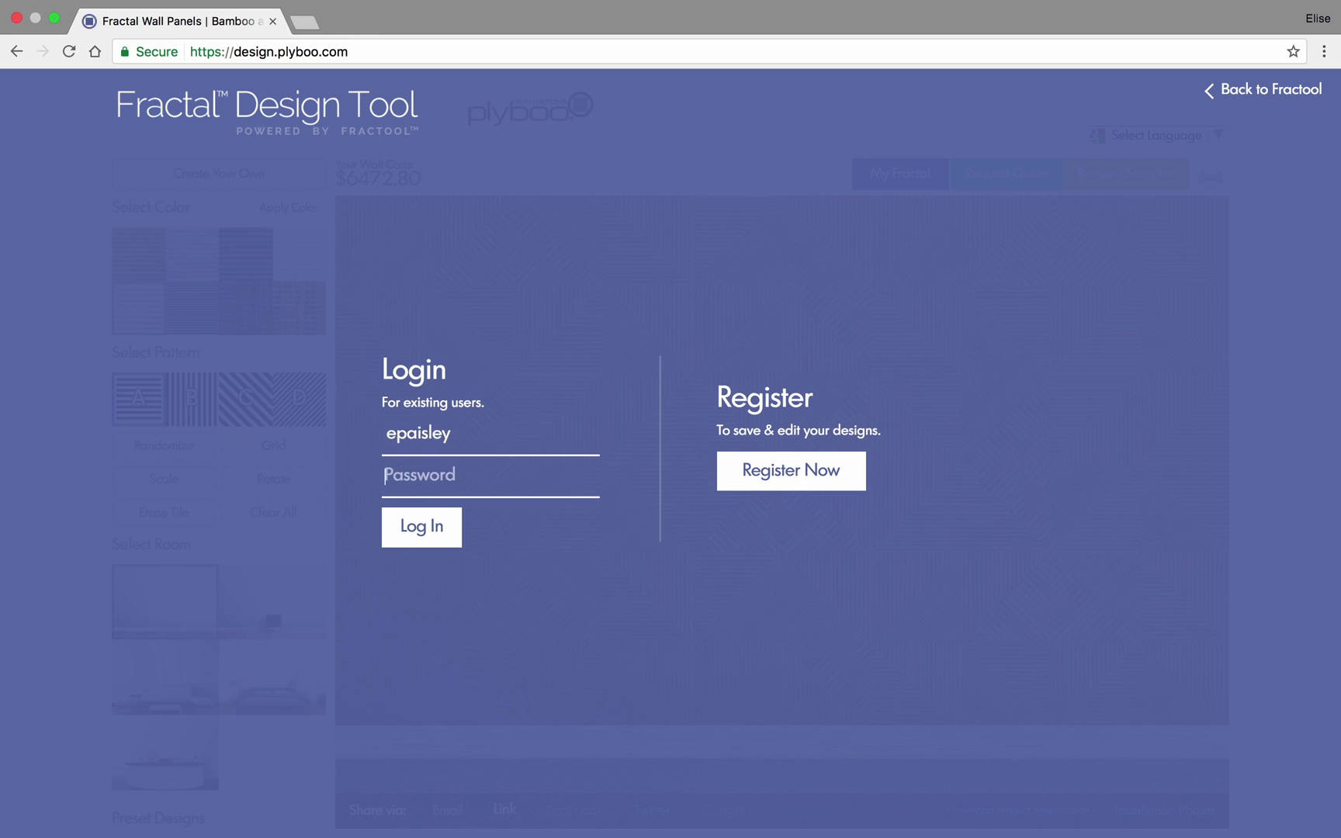
{"action": "type", "text": "••••••"}
{"action": "key", "text": "BackSpace"}
{"action": "type", "text": "•"}
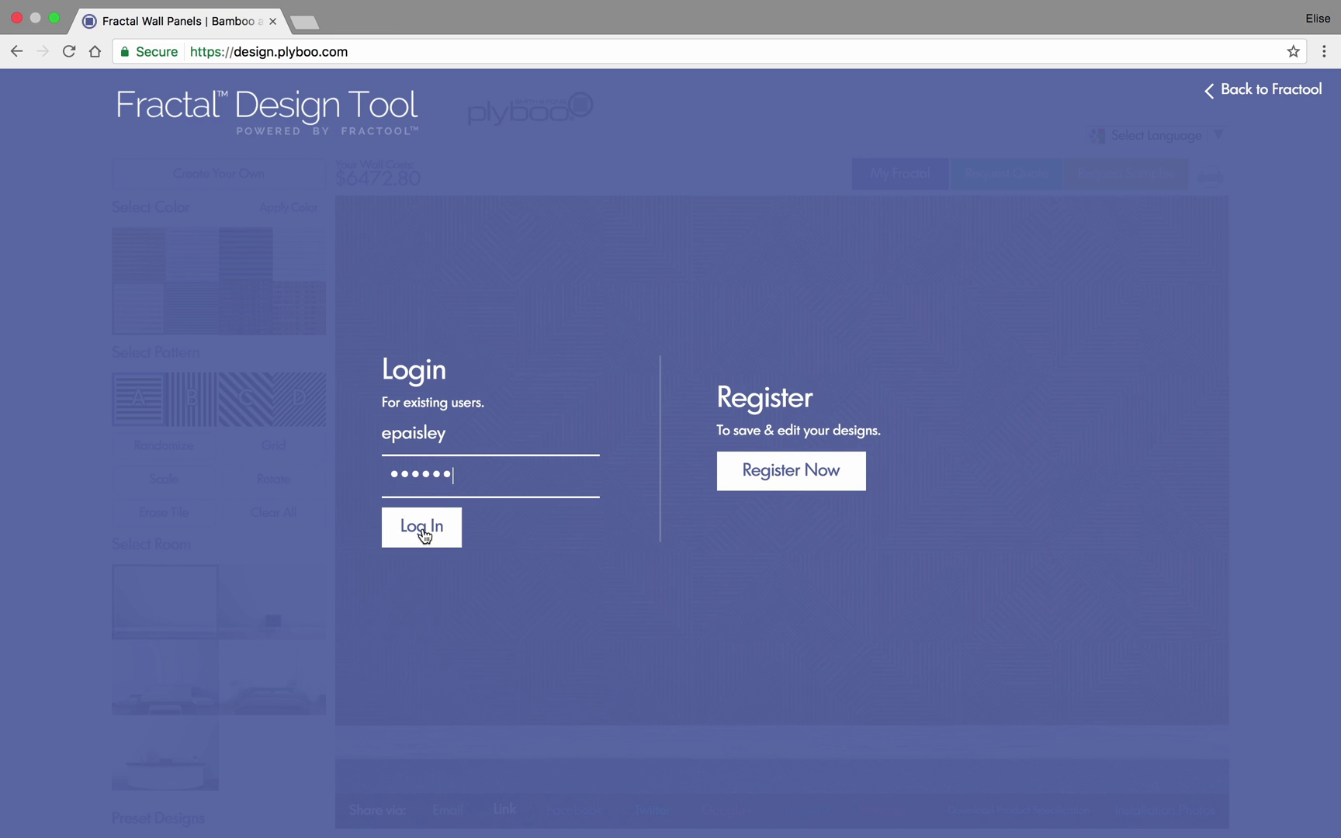
{"action": "left_click", "coordinate": [423, 531]}
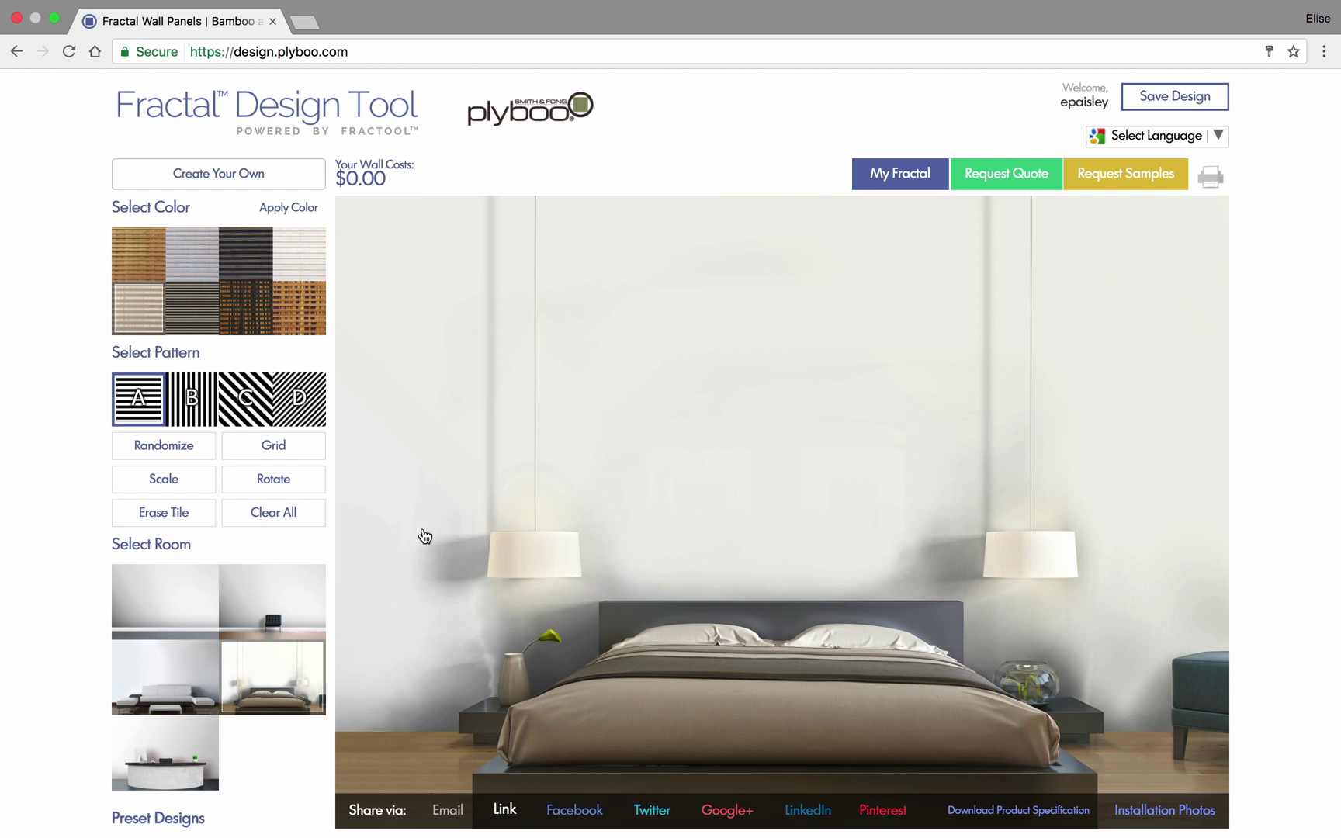
{"action": "left_click", "coordinate": [164, 614]}
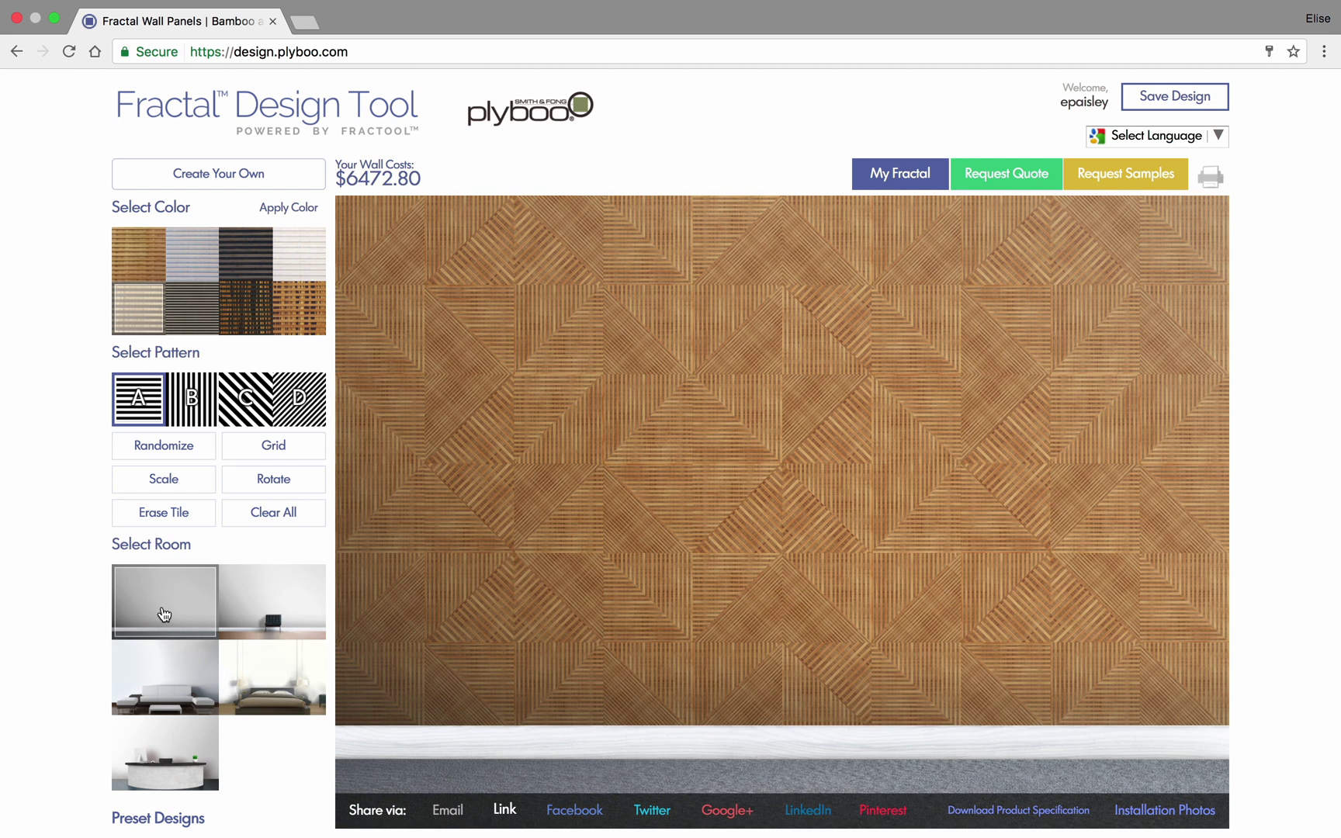
- Go through the design tool walkthrough, including advanced tools and sharing tips
{"action": "left_click", "coordinate": [233, 177]}
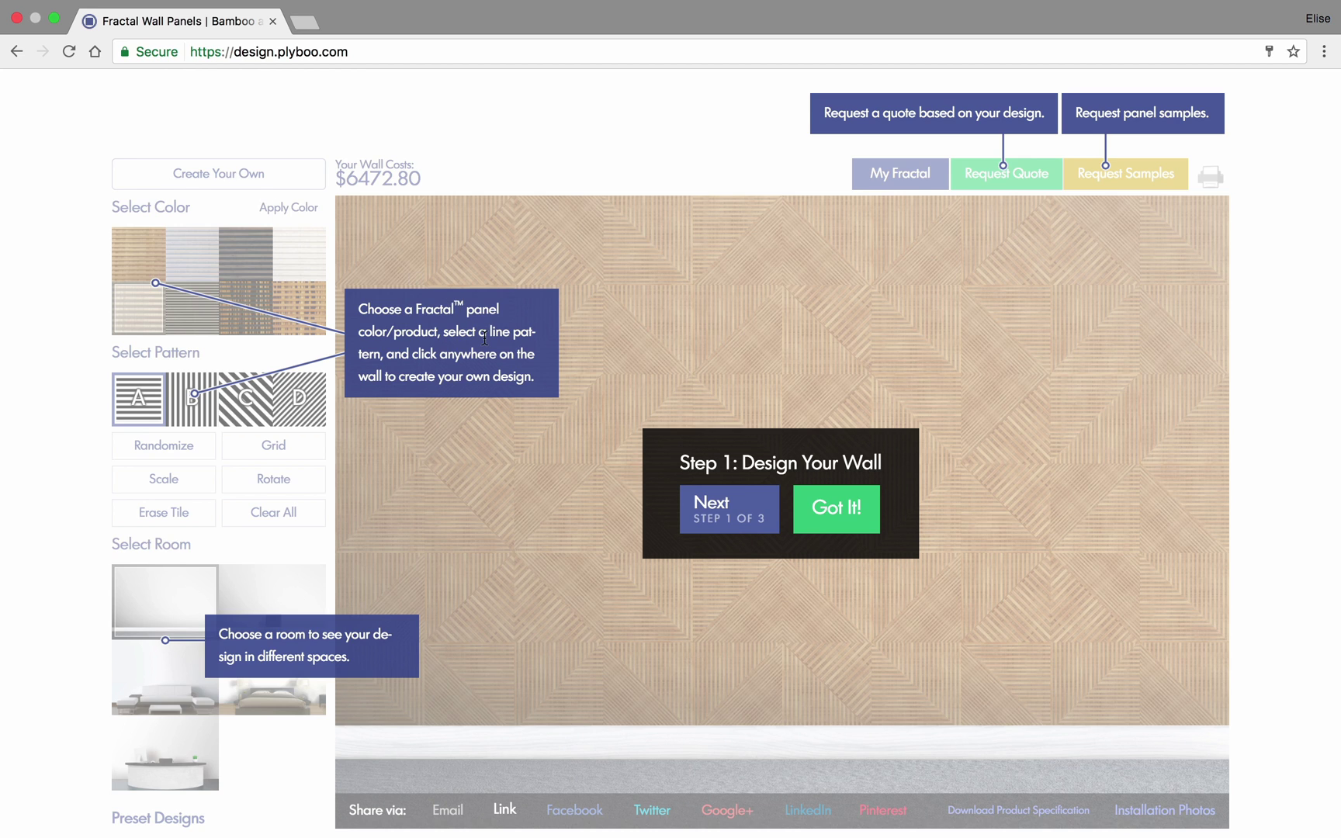
{"action": "left_click", "coordinate": [722, 513]}
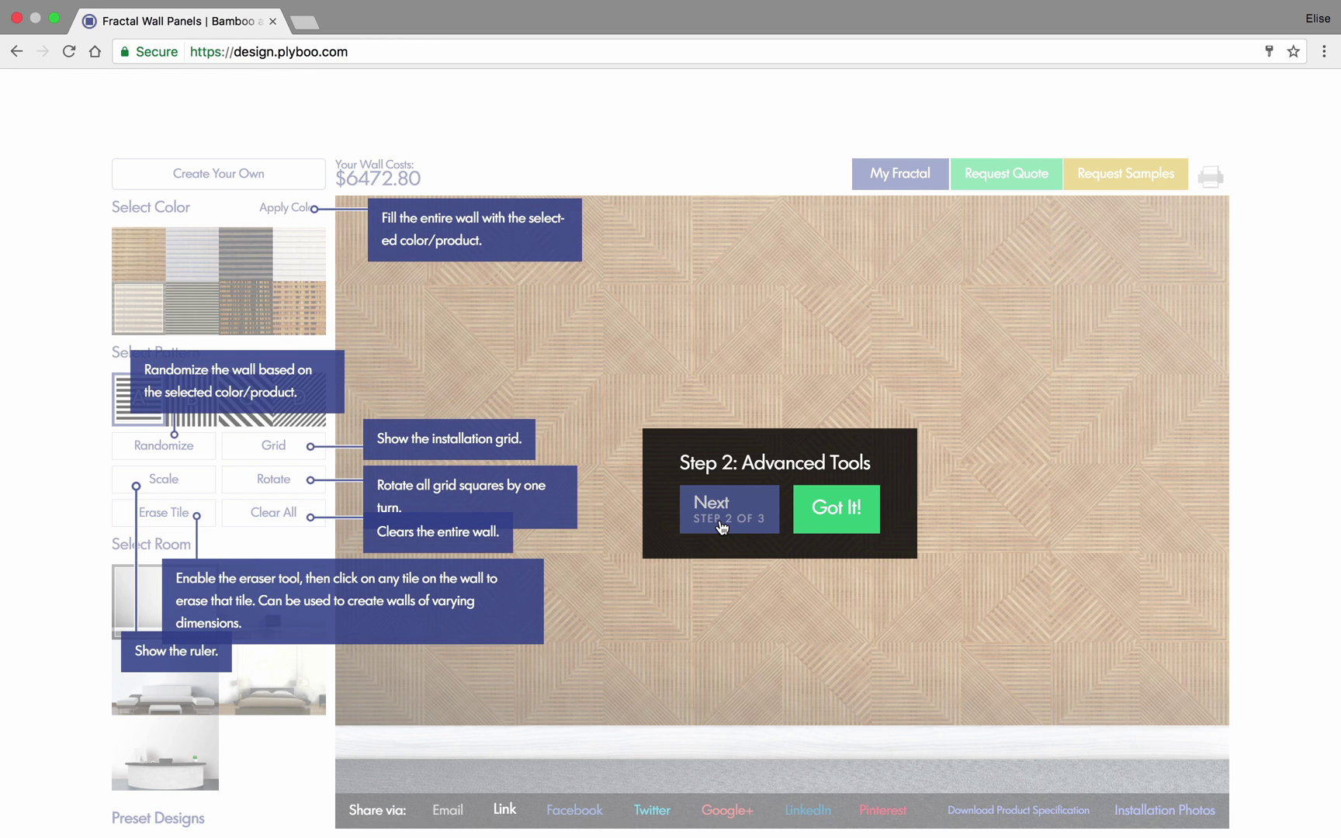
{"action": "left_click", "coordinate": [722, 526]}
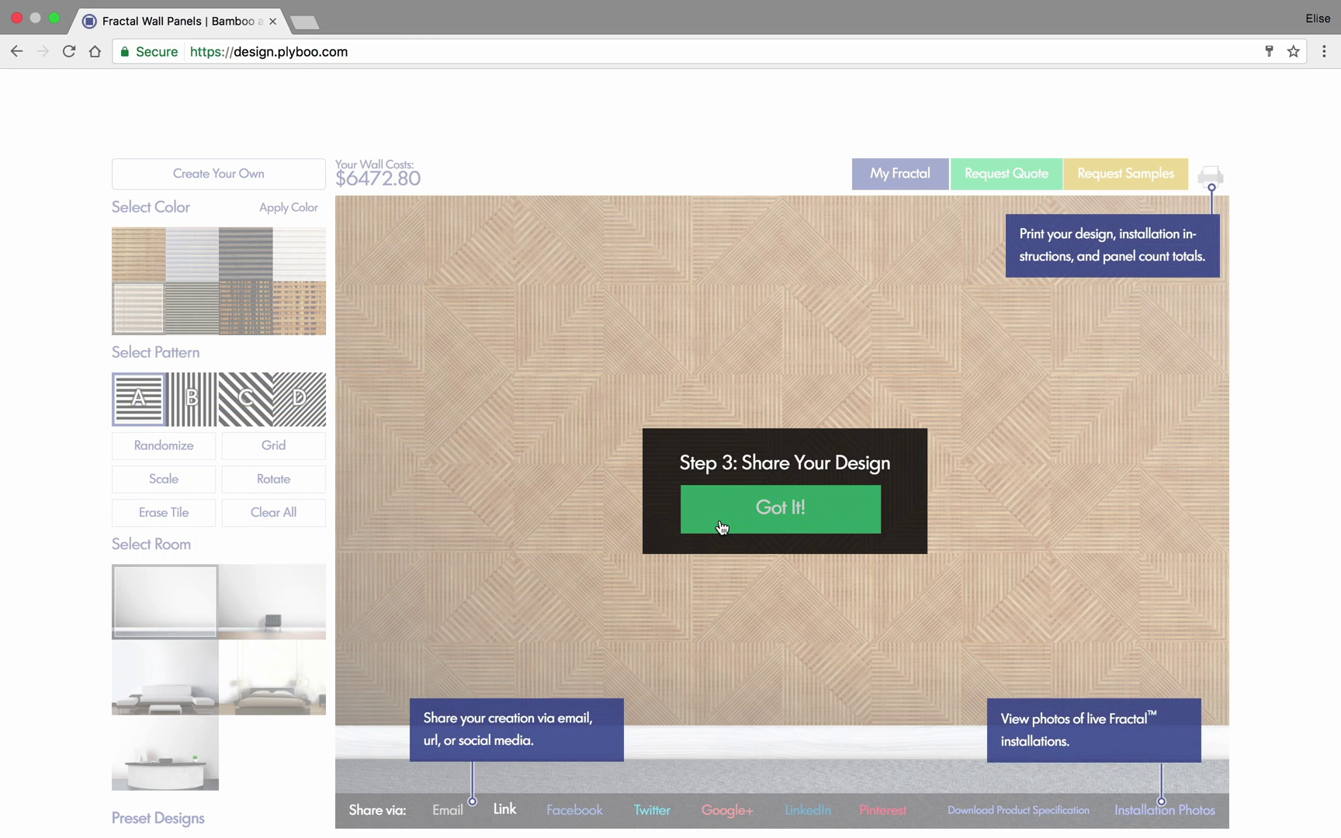
{"action": "left_click", "coordinate": [770, 509]}
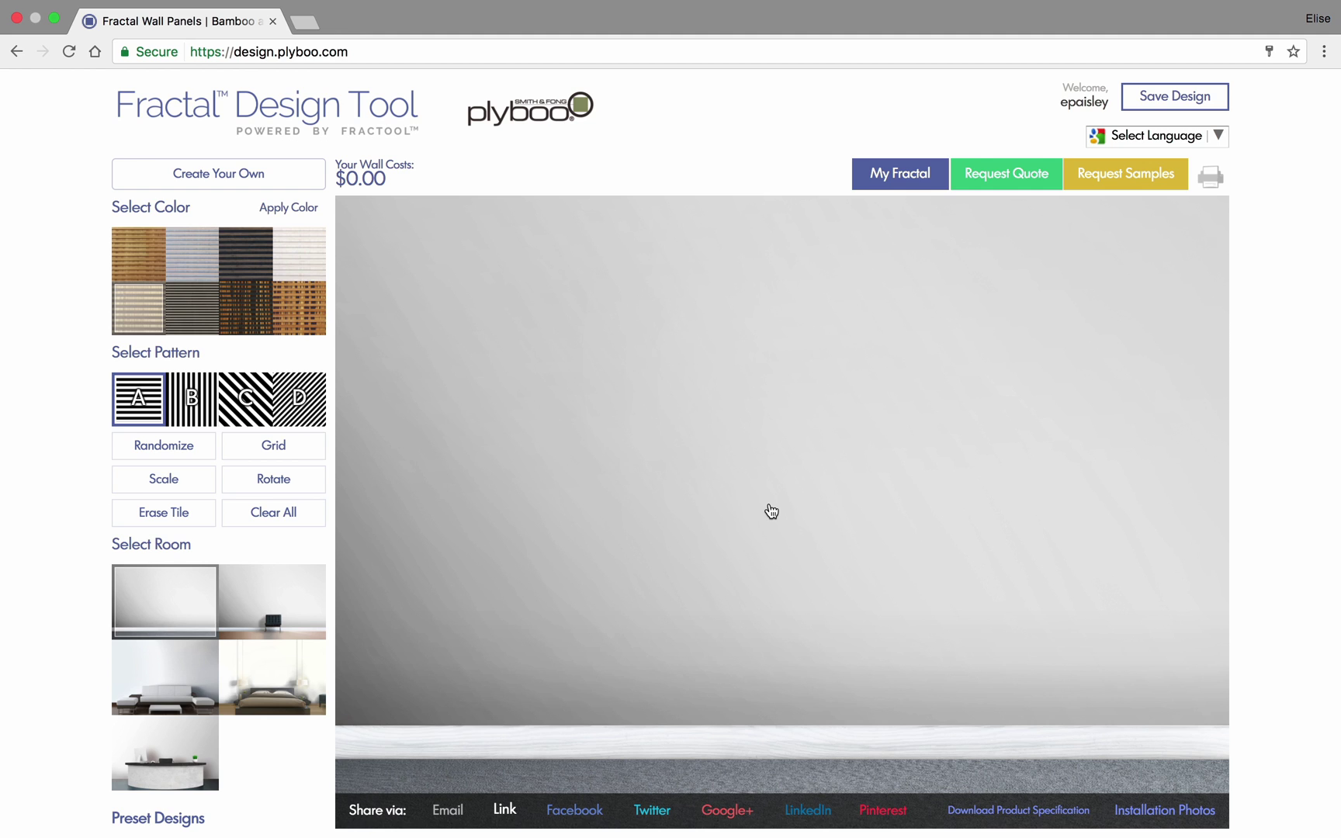
- Start a Create Your Own design on an empty $0.00 wall
{"action": "left_click", "coordinate": [221, 176]}
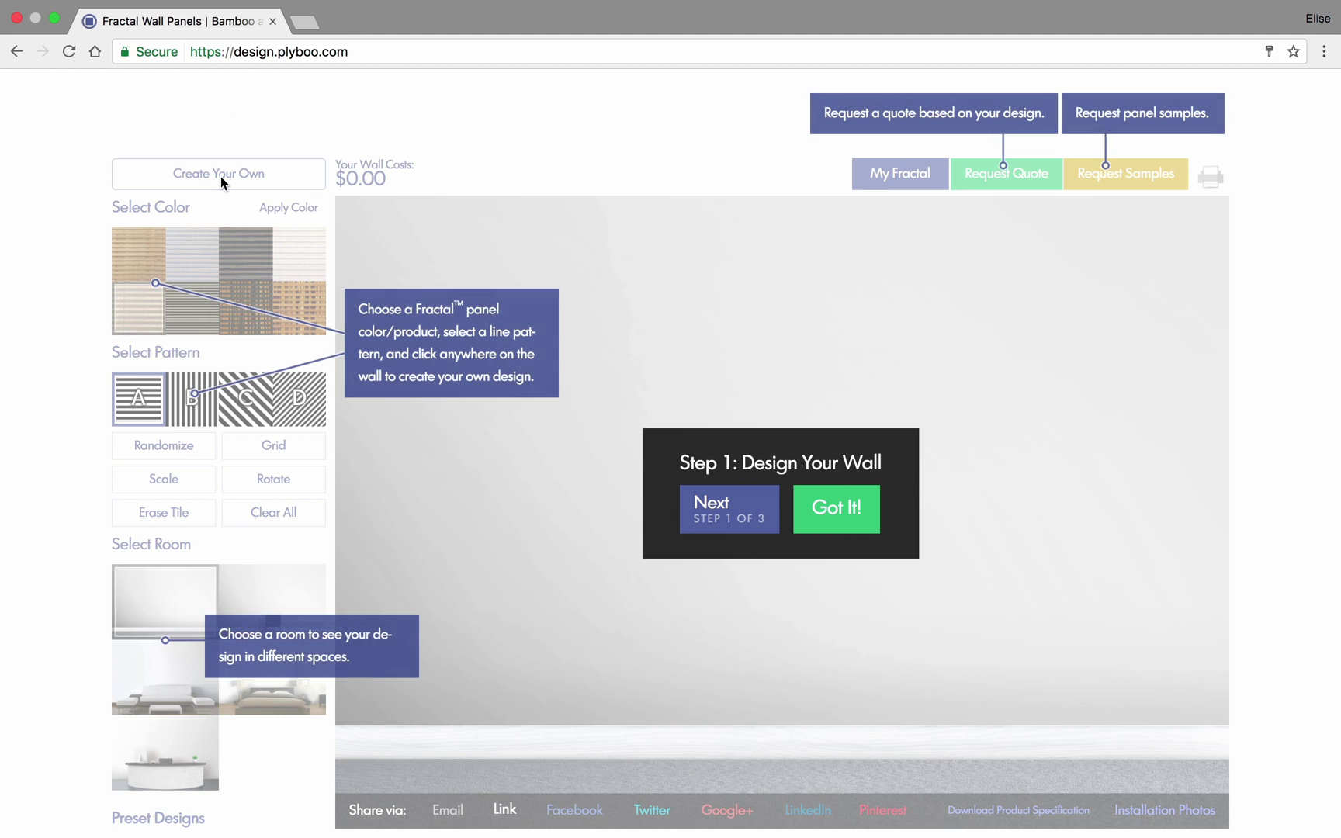
{"action": "left_click", "coordinate": [855, 510]}
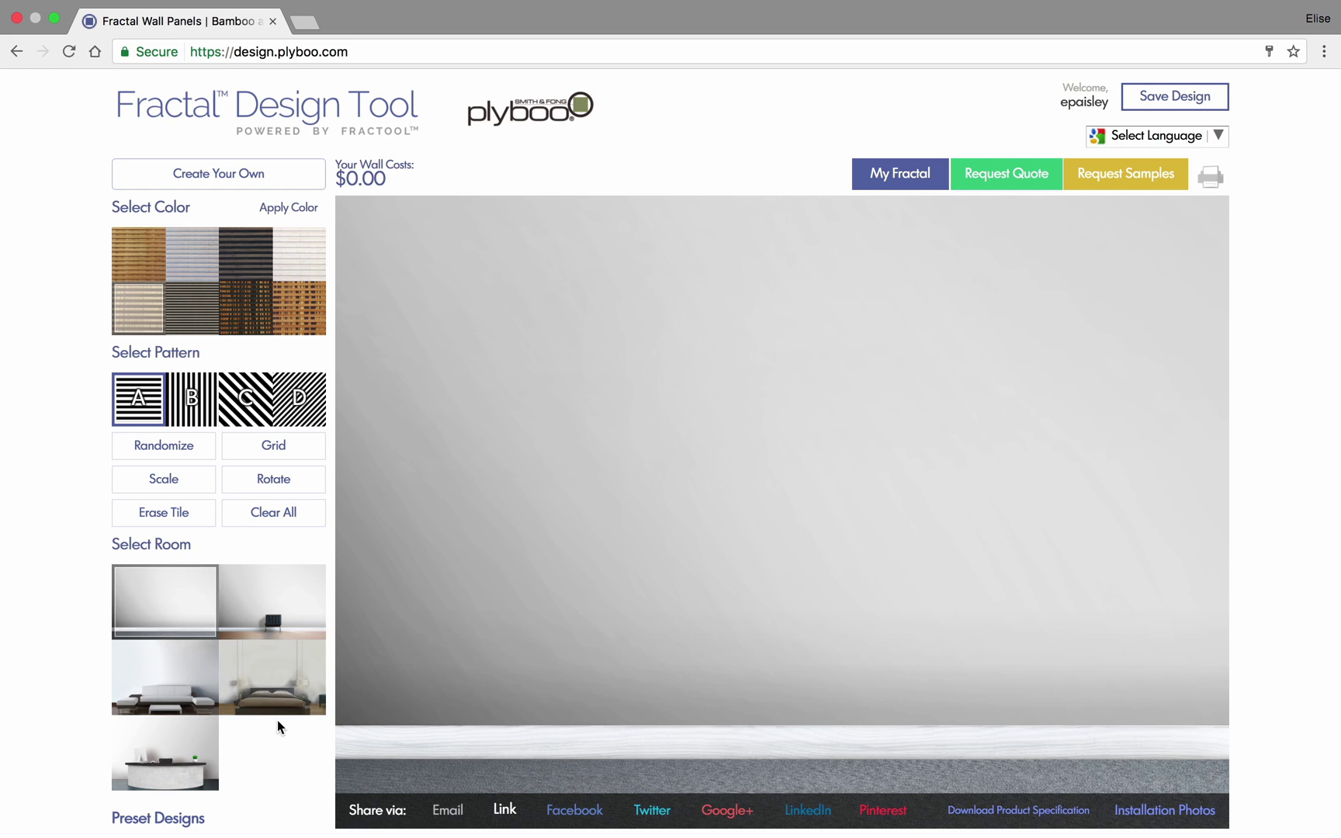
{"action": "scroll", "coordinate": [286, 773], "scroll_direction": "down", "scroll_amount": 2}
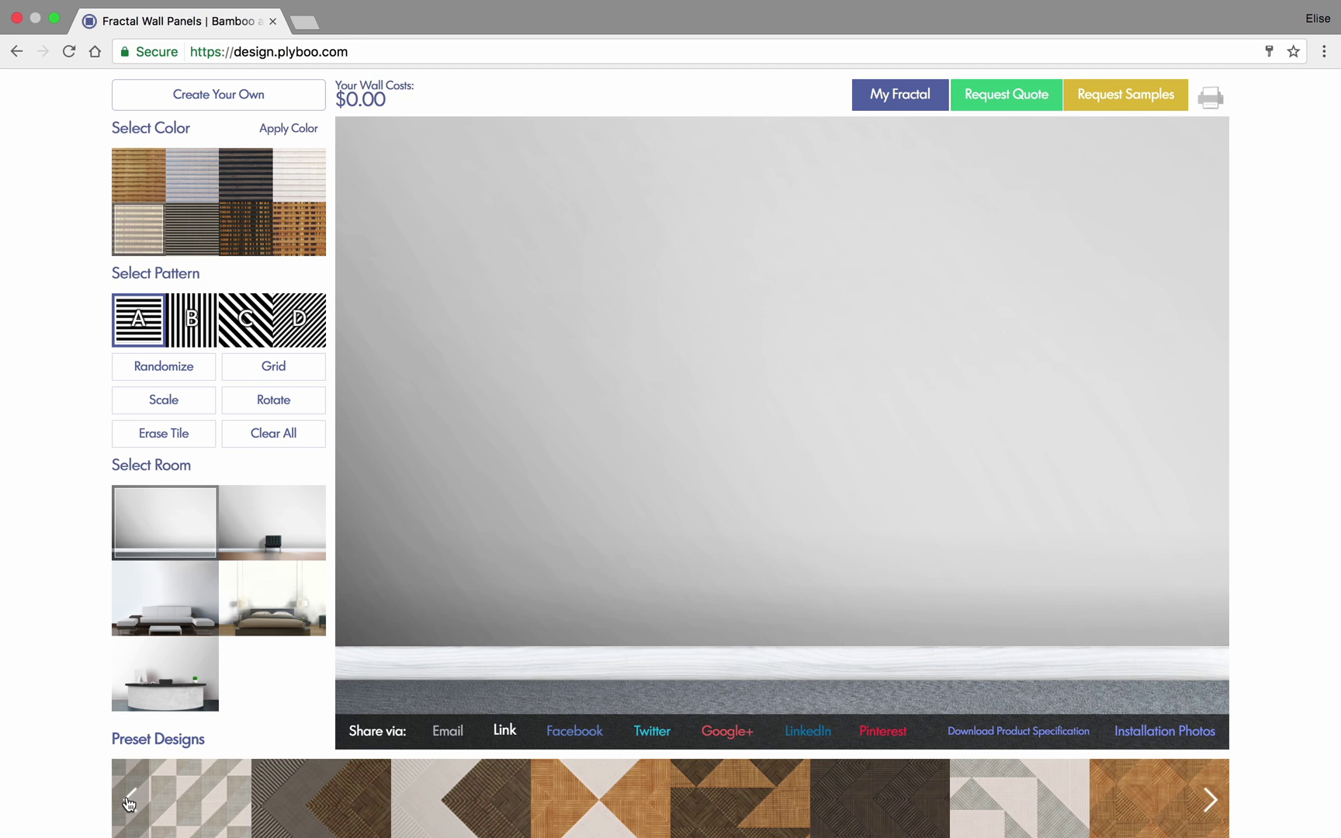
- Load the Composition II preset in the empty-wall room and recolour all panels Mist ($7060.80)
{"action": "left_click", "coordinate": [129, 802]}
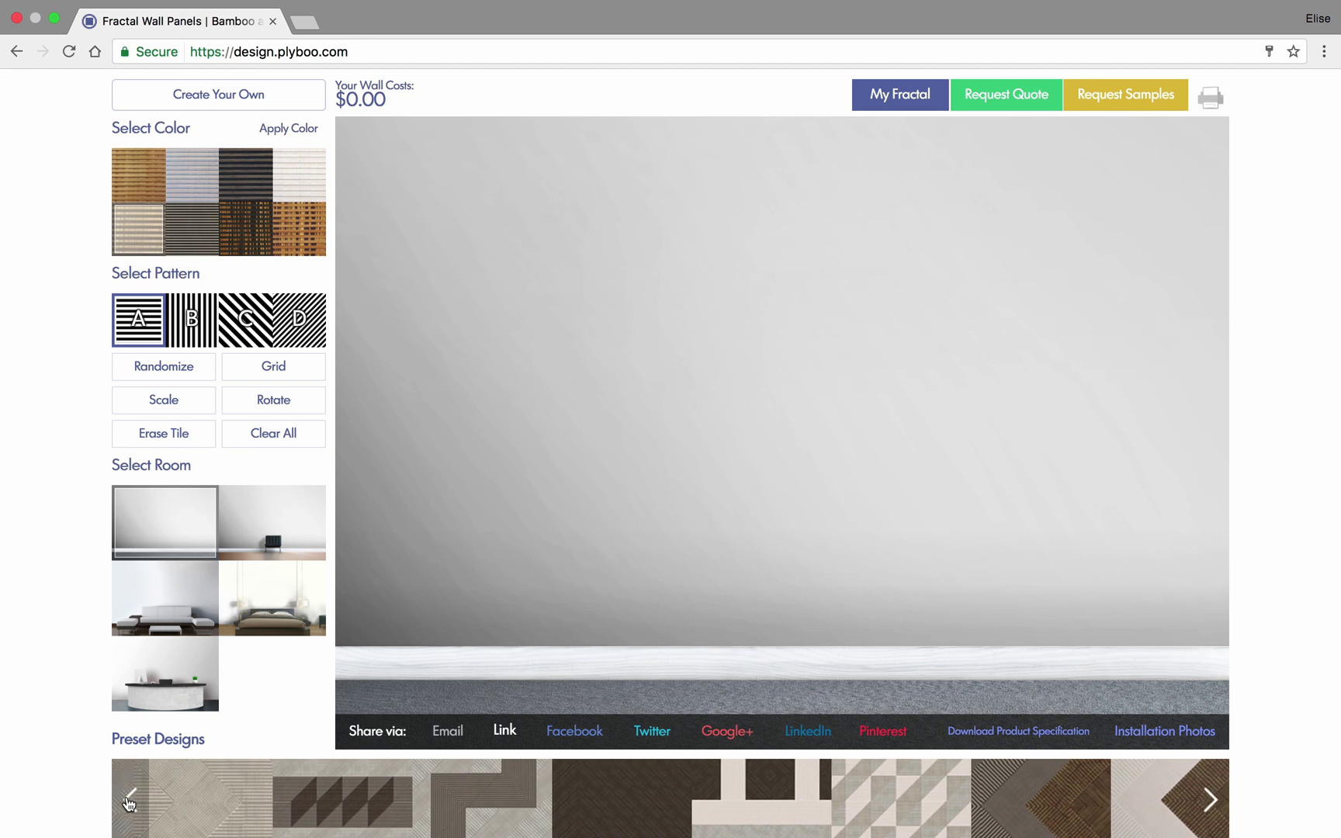
{"action": "left_click", "coordinate": [129, 801]}
{"action": "left_click", "coordinate": [129, 801]}
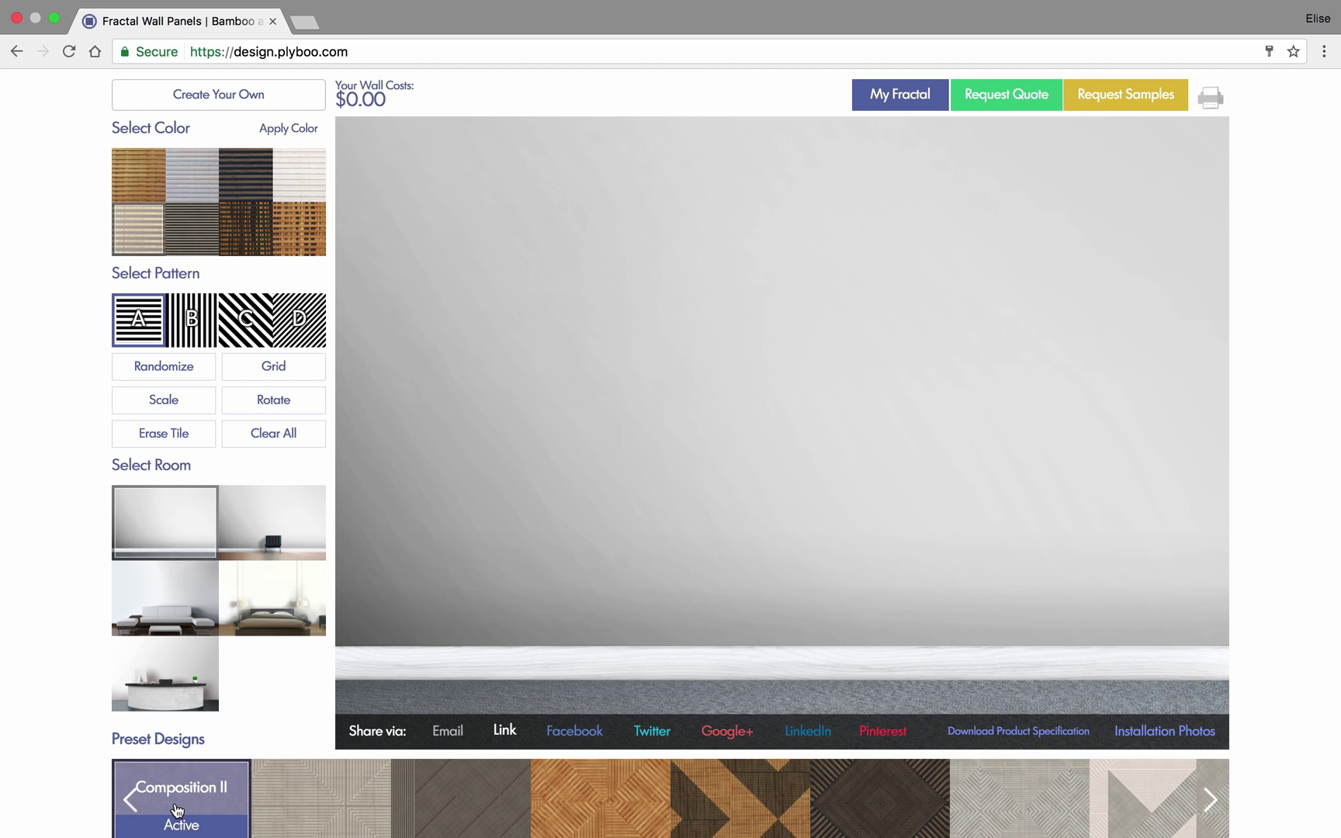
{"action": "left_click", "coordinate": [177, 810]}
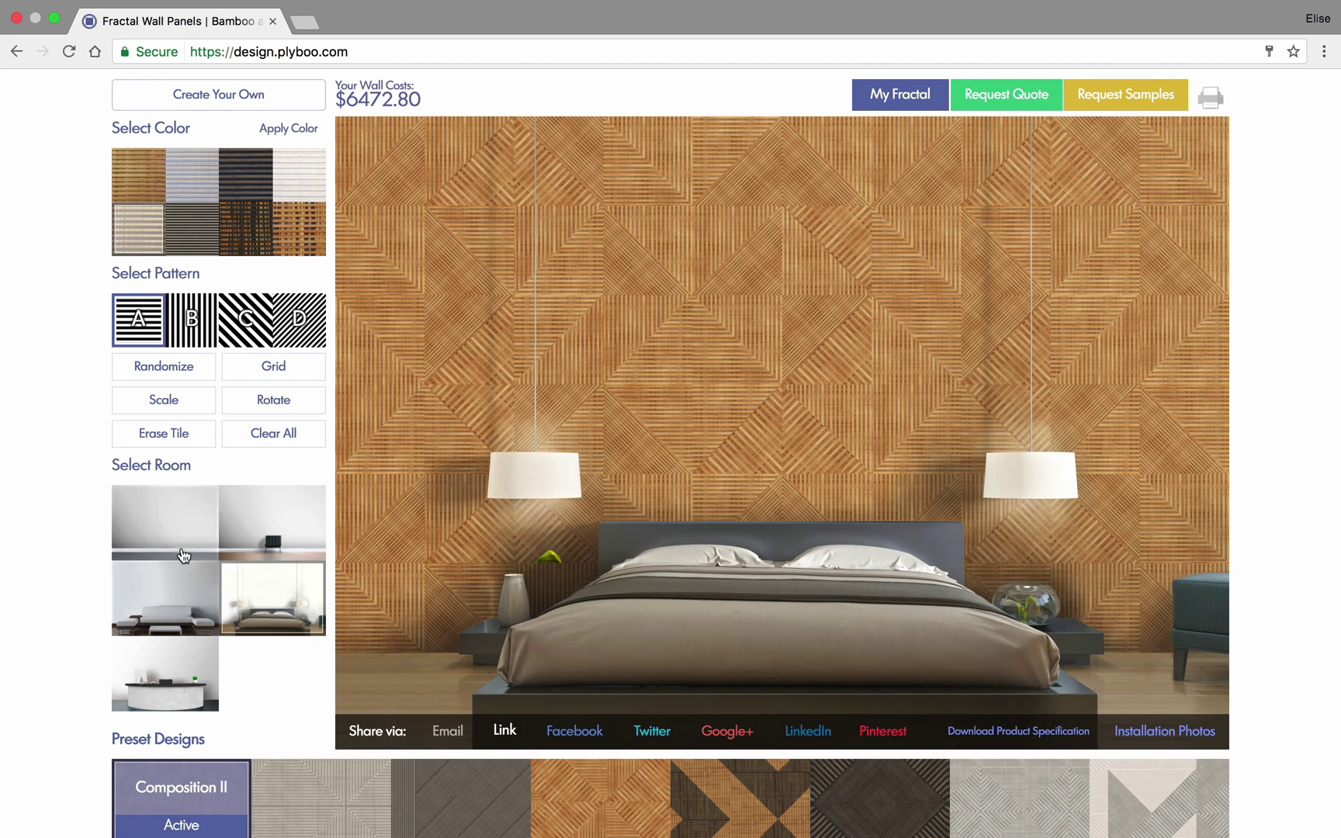
{"action": "left_click", "coordinate": [183, 532]}
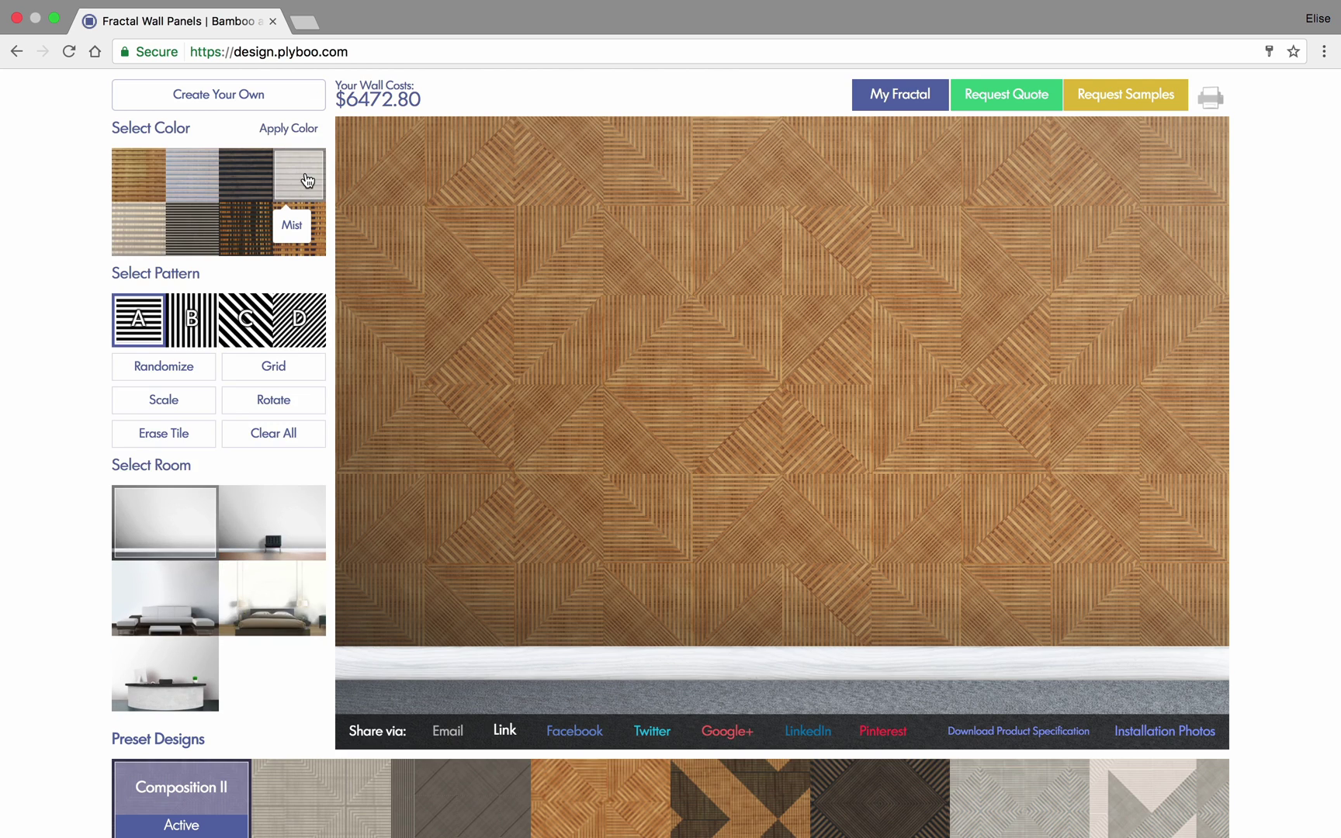
{"action": "left_click", "coordinate": [307, 180]}
{"action": "left_click", "coordinate": [302, 130]}
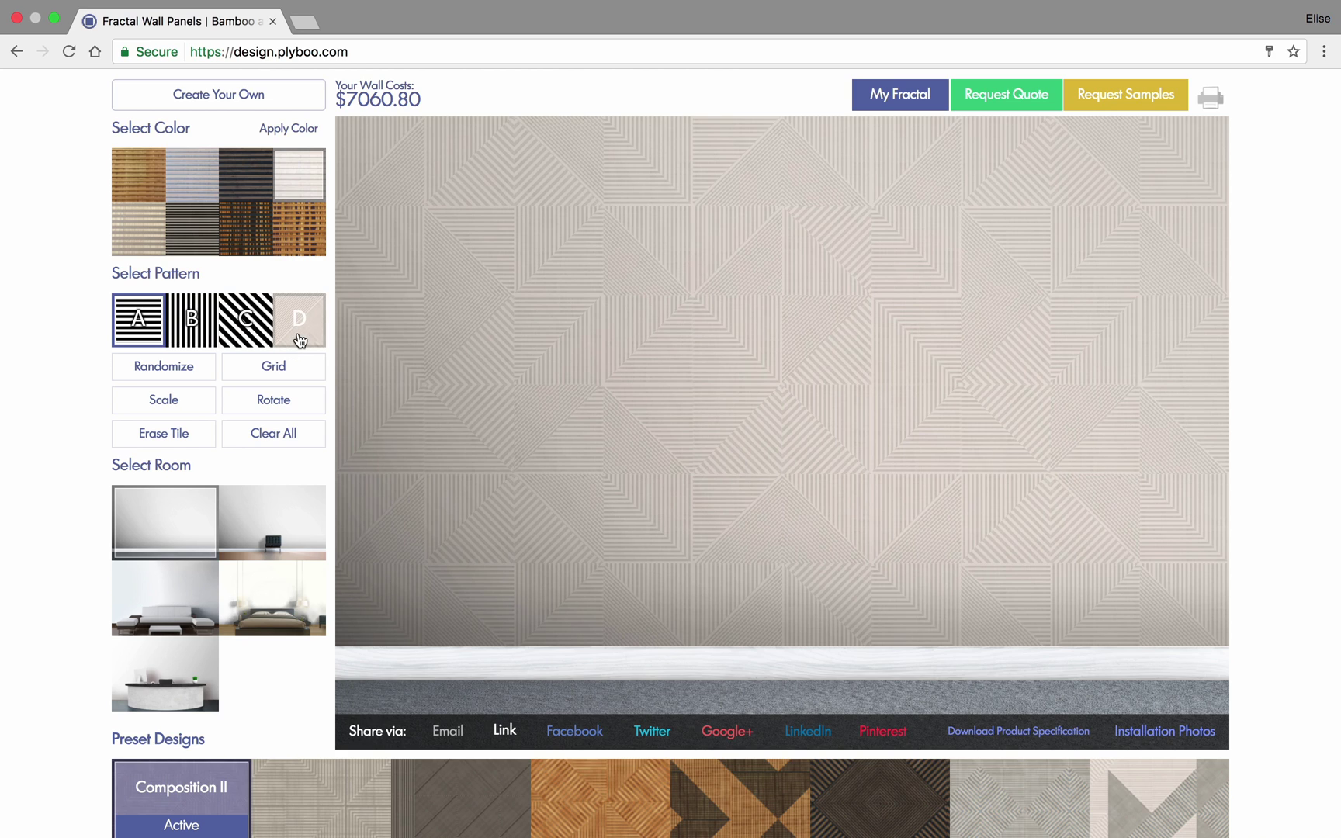
- Show feet measurements and the labelled grid, then erase the left tiles of the top three rows
{"action": "left_click", "coordinate": [183, 400]}
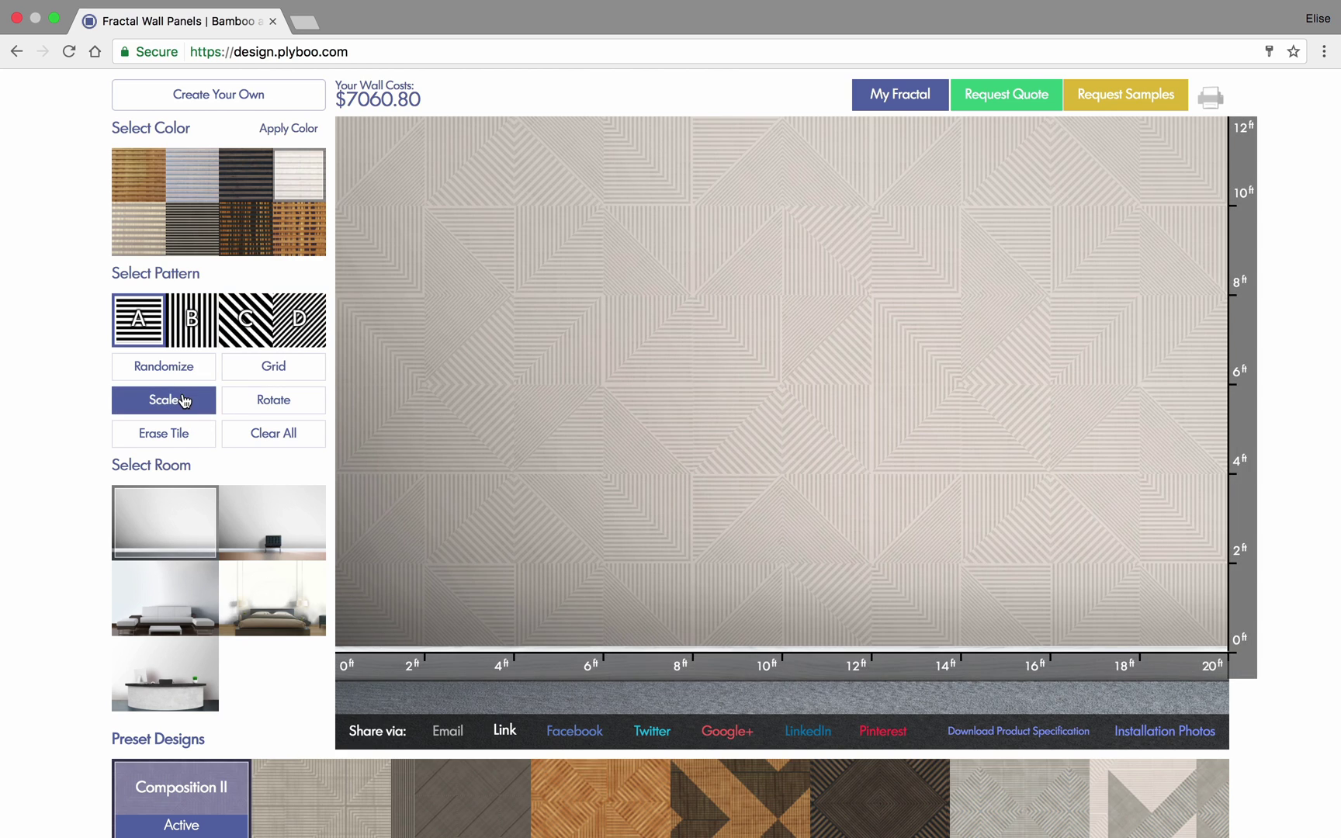
{"action": "left_click", "coordinate": [280, 374]}
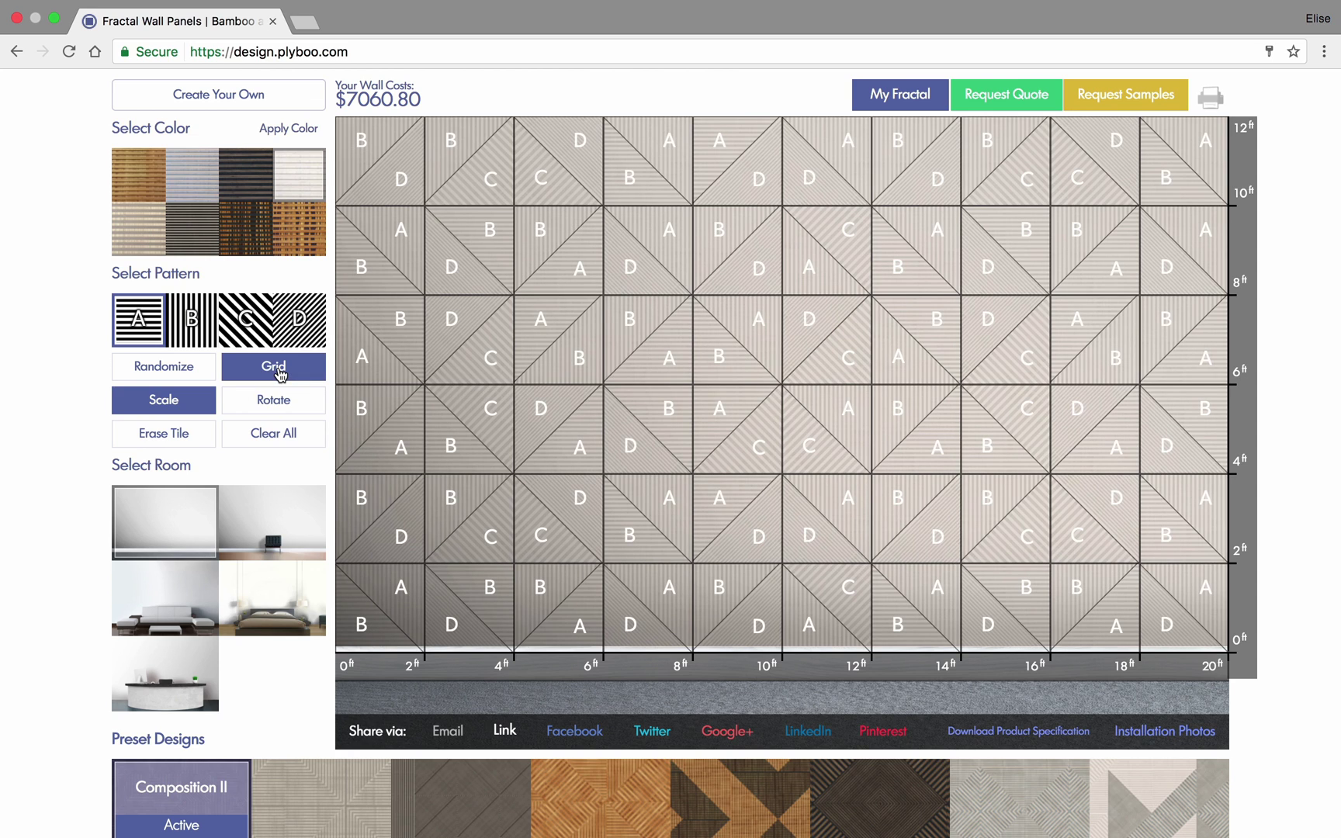
{"action": "left_click", "coordinate": [165, 432]}
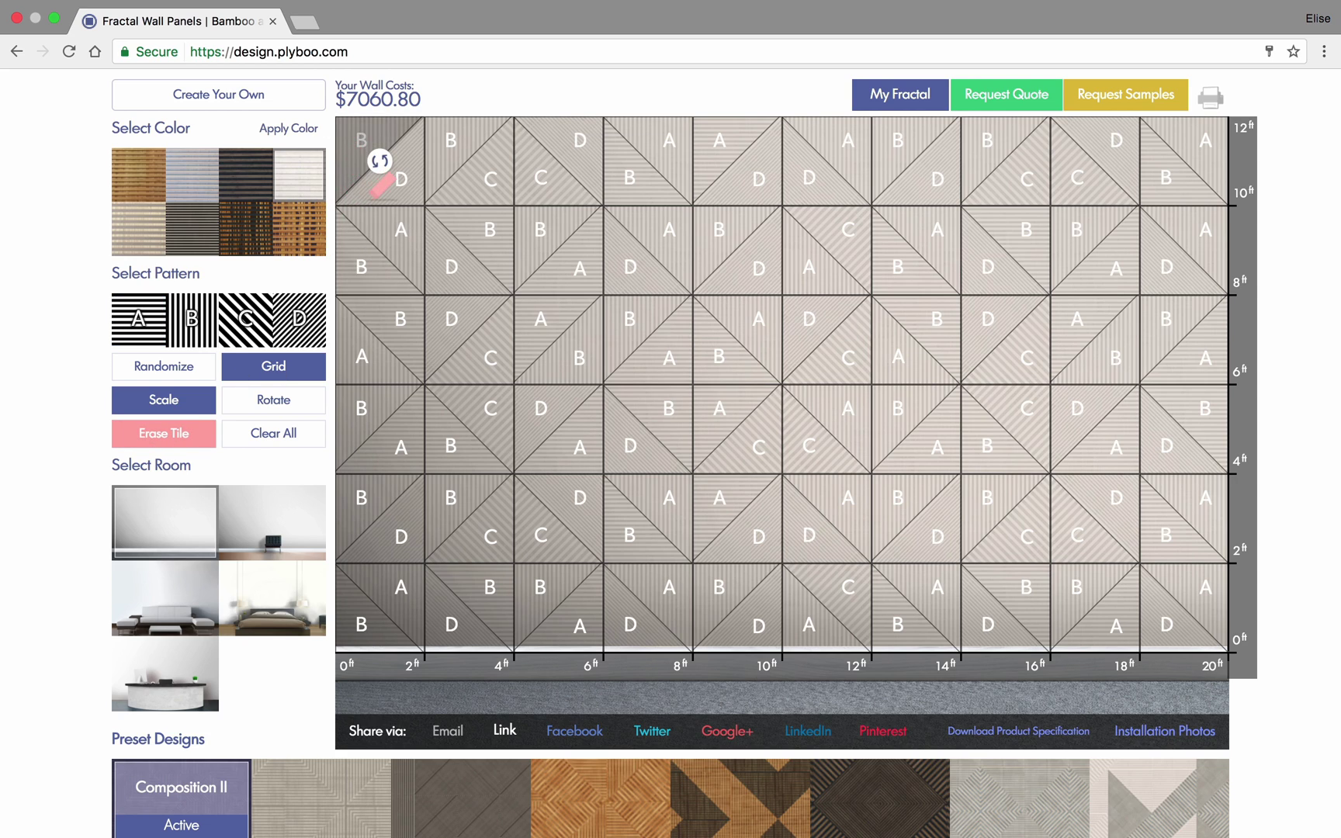
{"action": "left_click", "coordinate": [384, 173]}
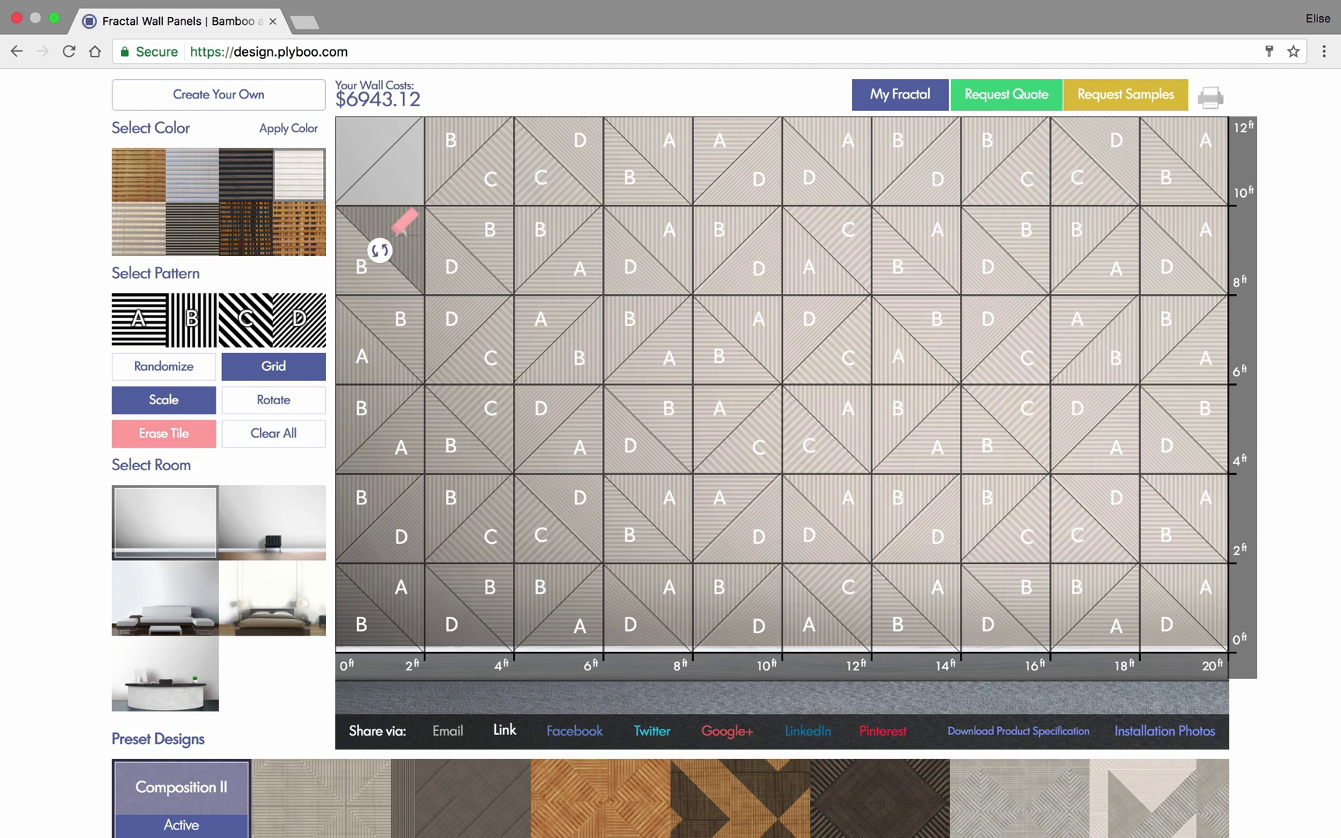
{"action": "left_click", "coordinate": [381, 248]}
{"action": "left_click", "coordinate": [361, 276]}
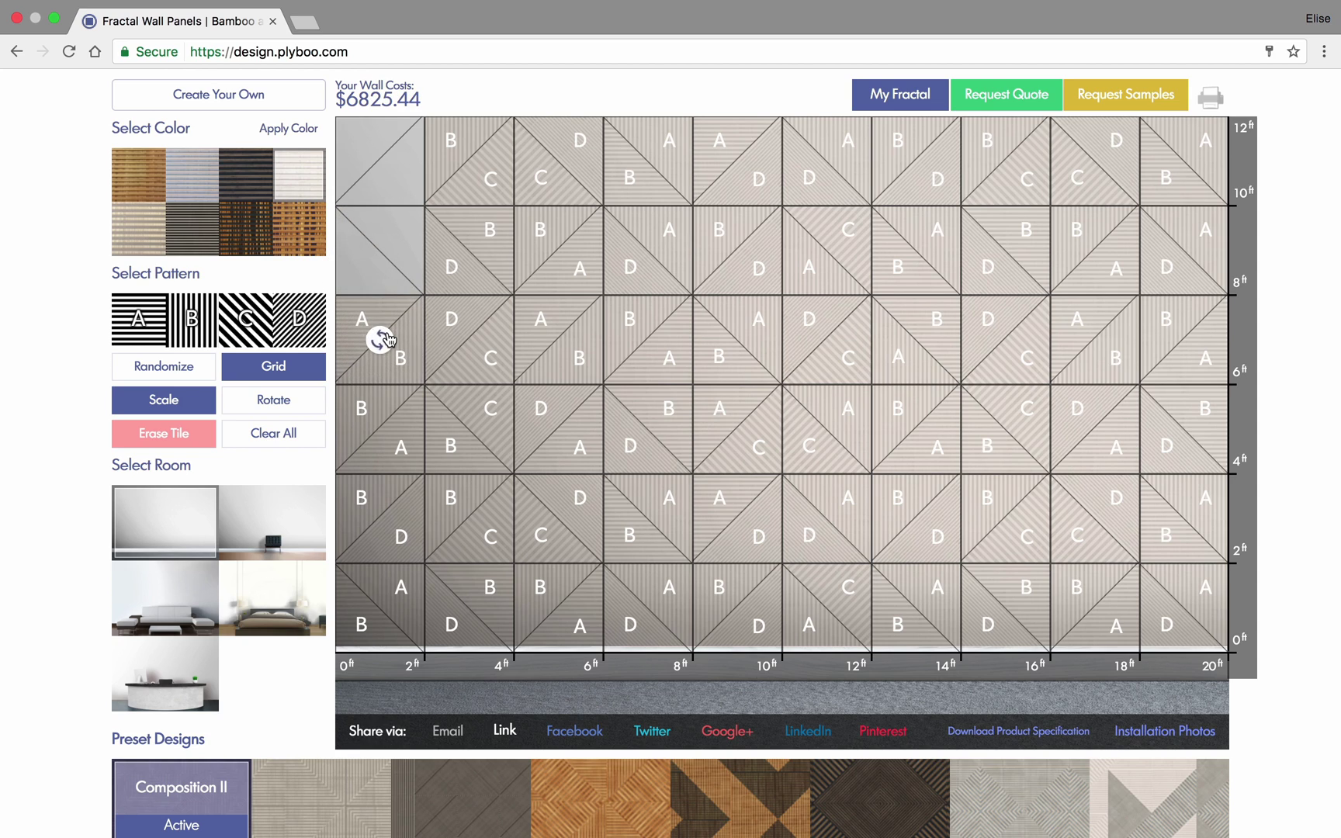
{"action": "left_click", "coordinate": [380, 340]}
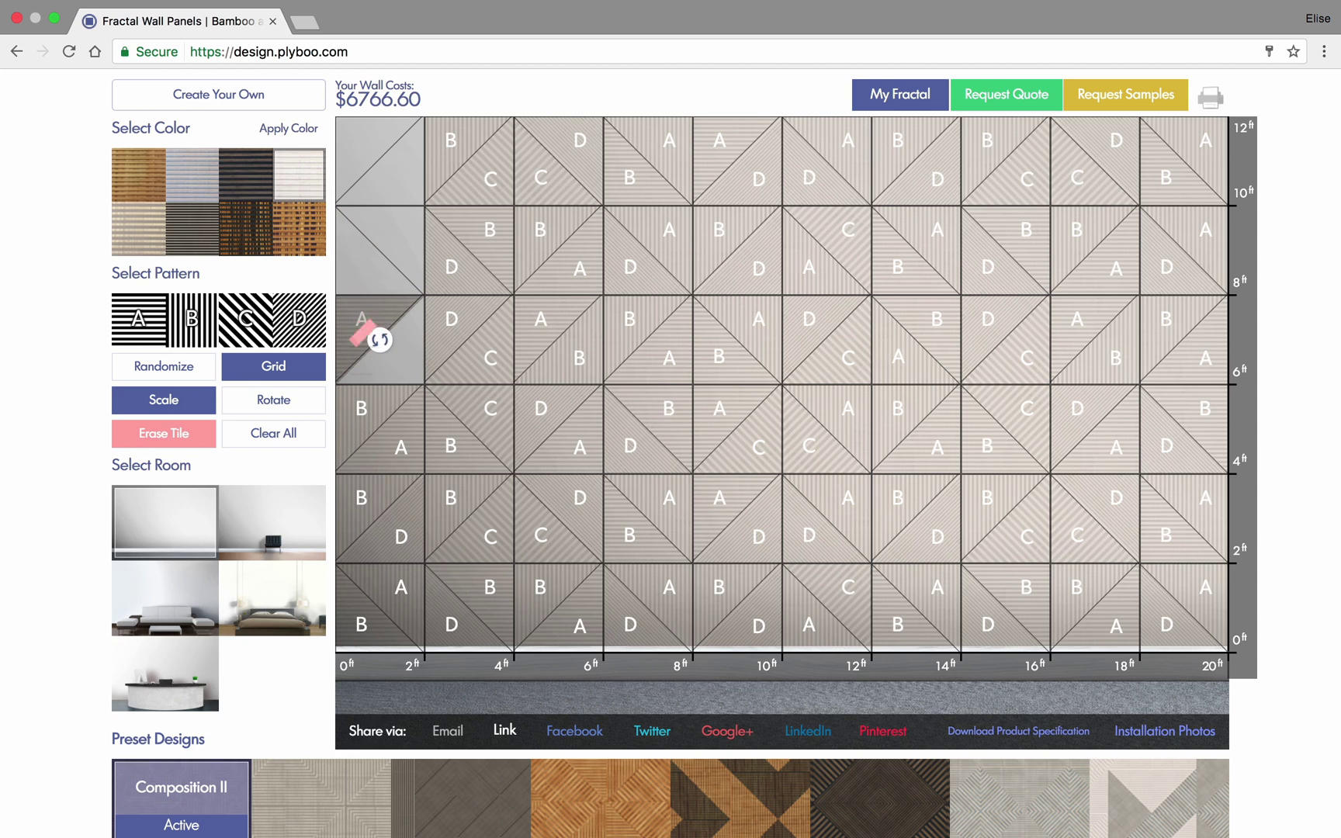
{"action": "left_click", "coordinate": [365, 326]}
- Erase the remaining left-column tiles, then preview the $6354.72 wall in the leather chair room
{"action": "left_click", "coordinate": [383, 433]}
{"action": "left_click", "coordinate": [374, 425]}
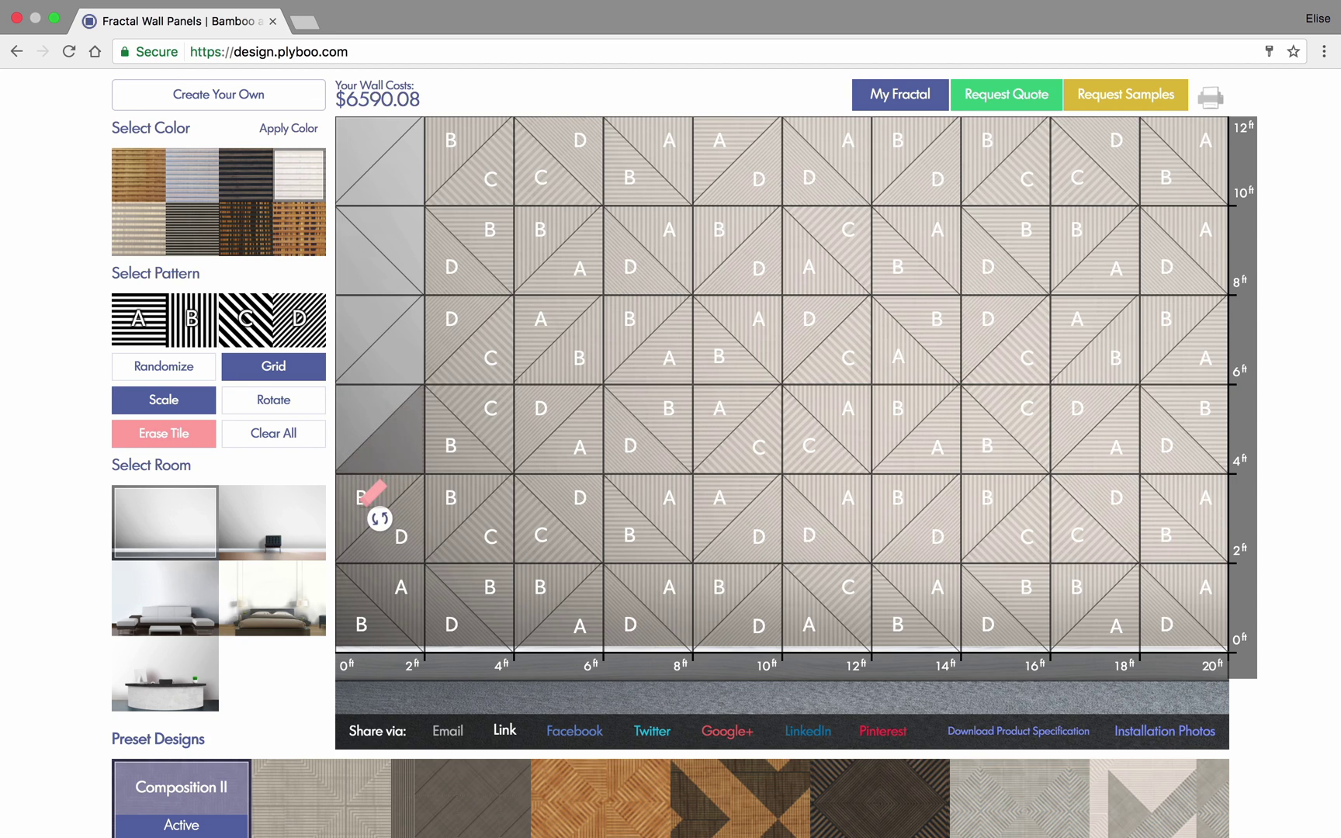
{"action": "left_click", "coordinate": [378, 514]}
{"action": "left_click", "coordinate": [404, 535]}
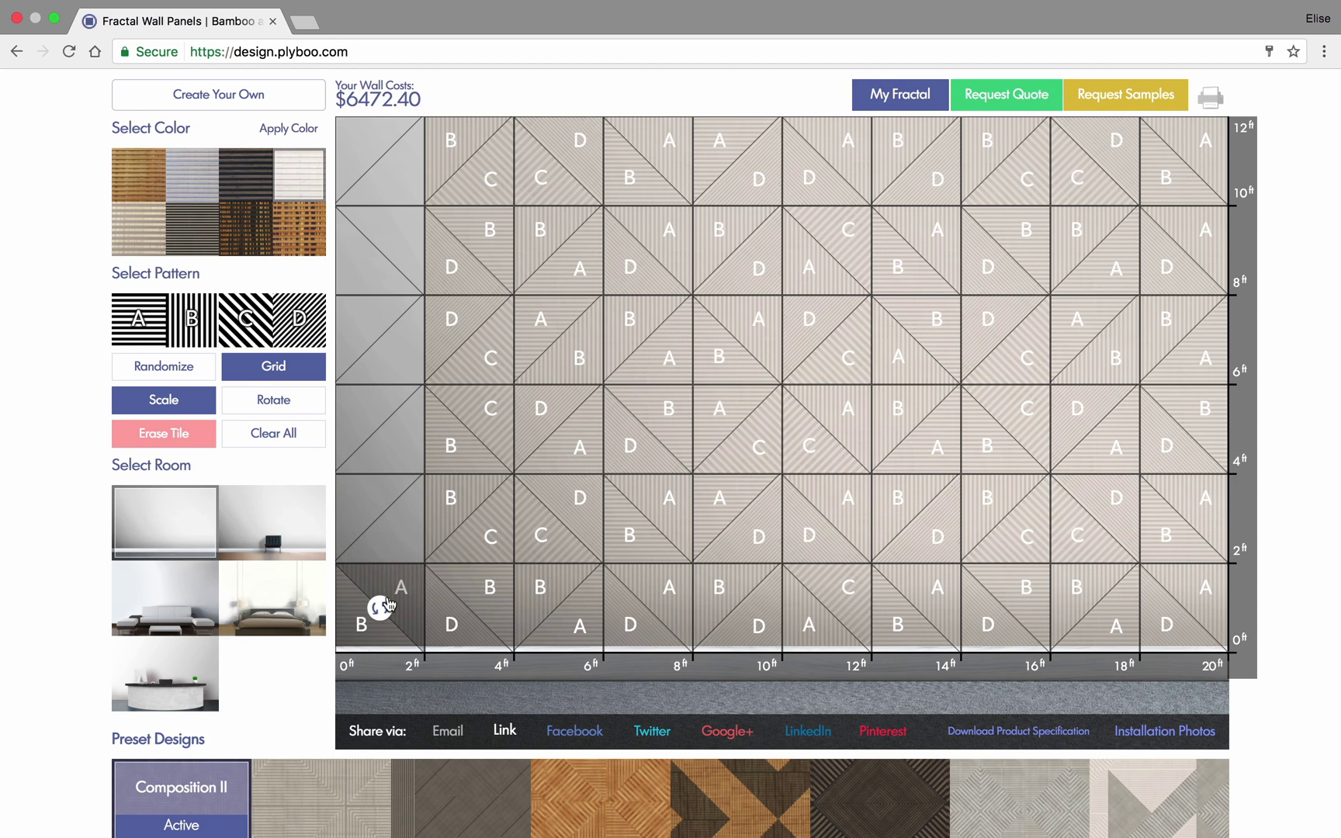
{"action": "left_click", "coordinate": [380, 607]}
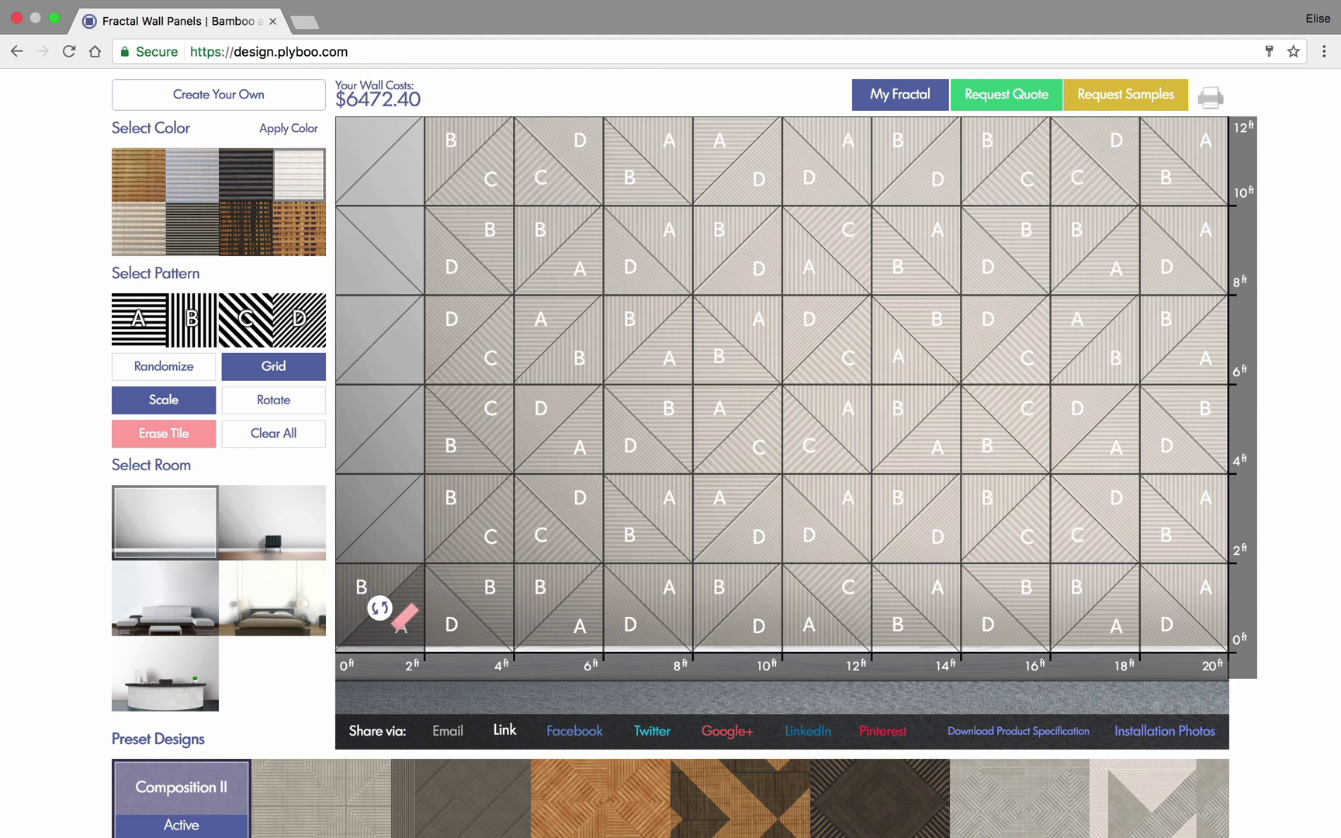
{"action": "left_click", "coordinate": [372, 594]}
{"action": "left_click", "coordinate": [371, 592]}
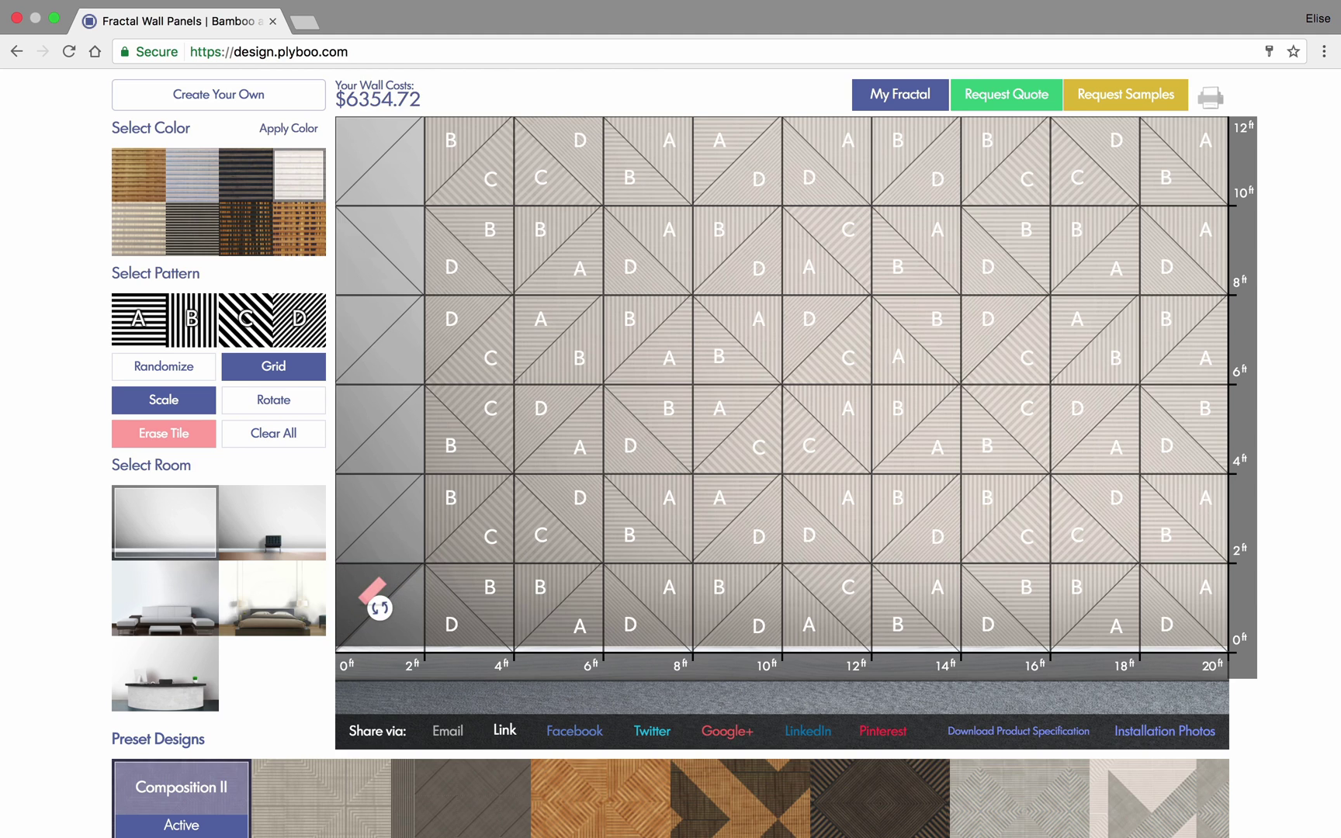
{"action": "left_click", "coordinate": [251, 547]}
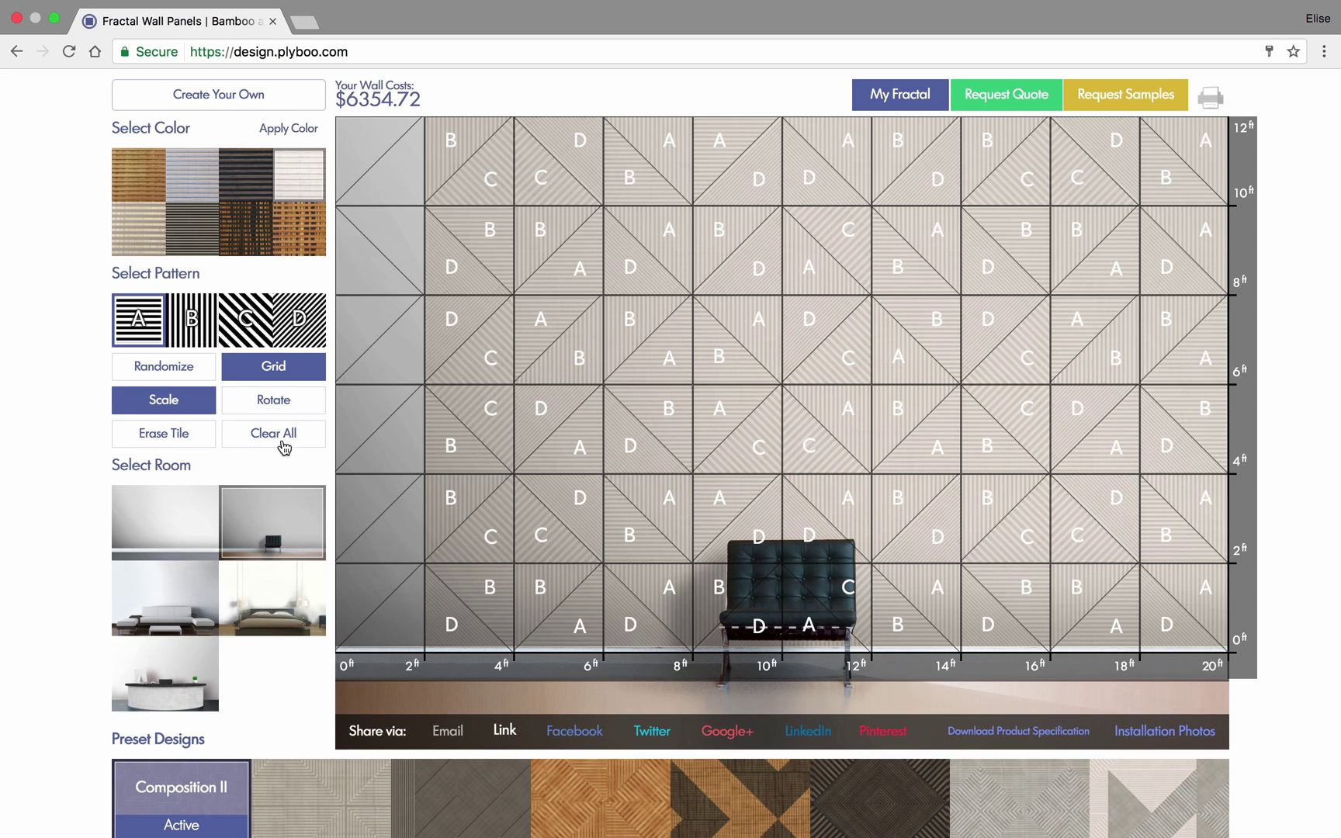
- Hide the grid and scale overlays and recolour all panels in Noir
{"action": "left_click", "coordinate": [275, 371]}
{"action": "left_click", "coordinate": [165, 370]}
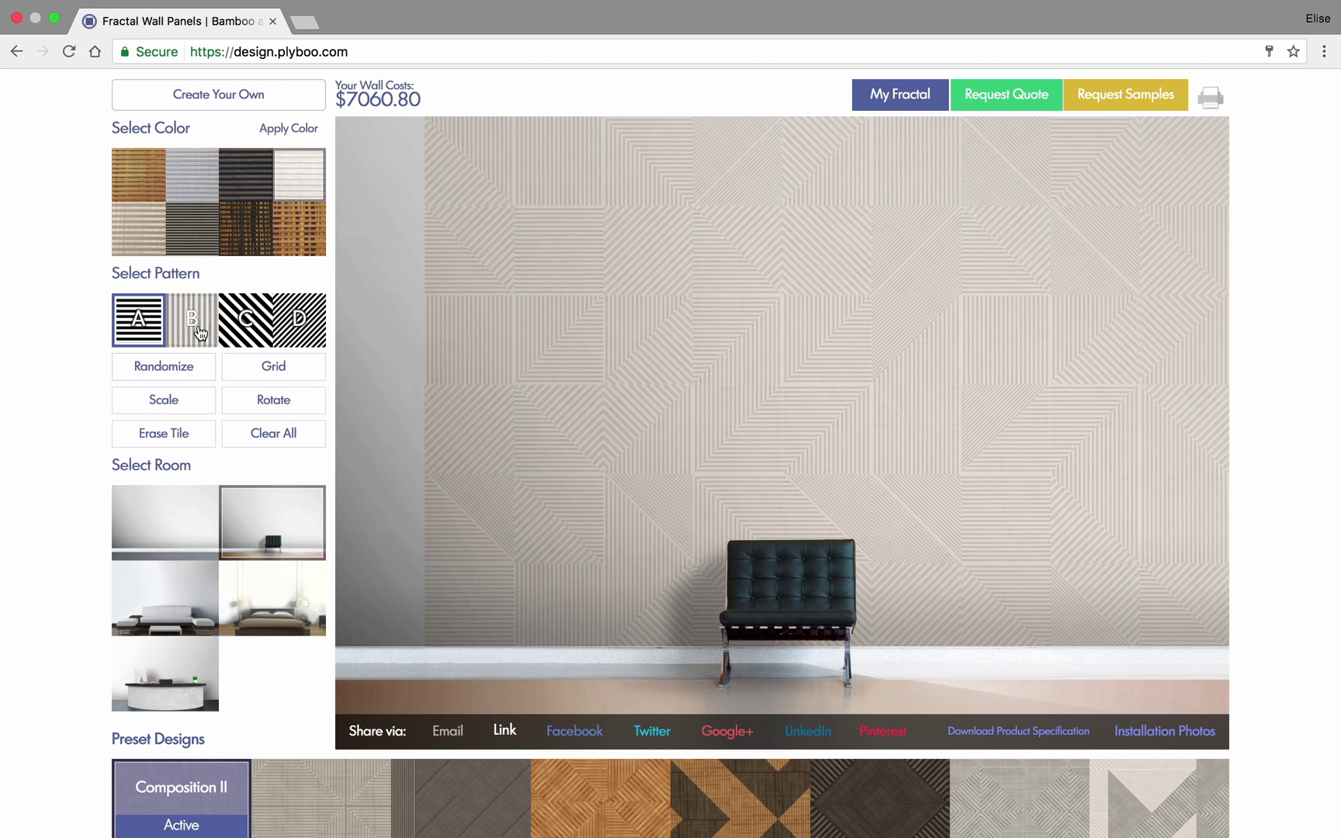
{"action": "left_click", "coordinate": [253, 171]}
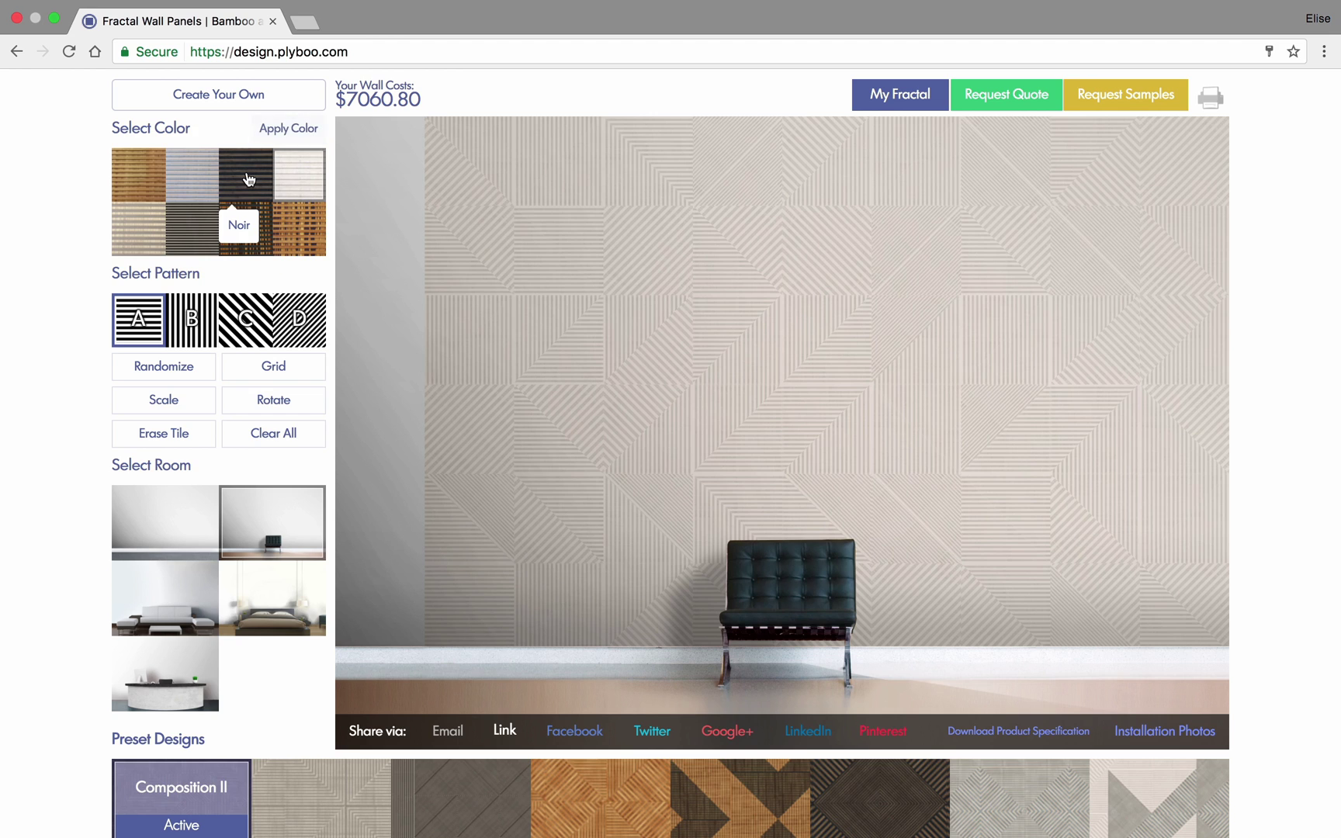
{"action": "left_click", "coordinate": [289, 130]}
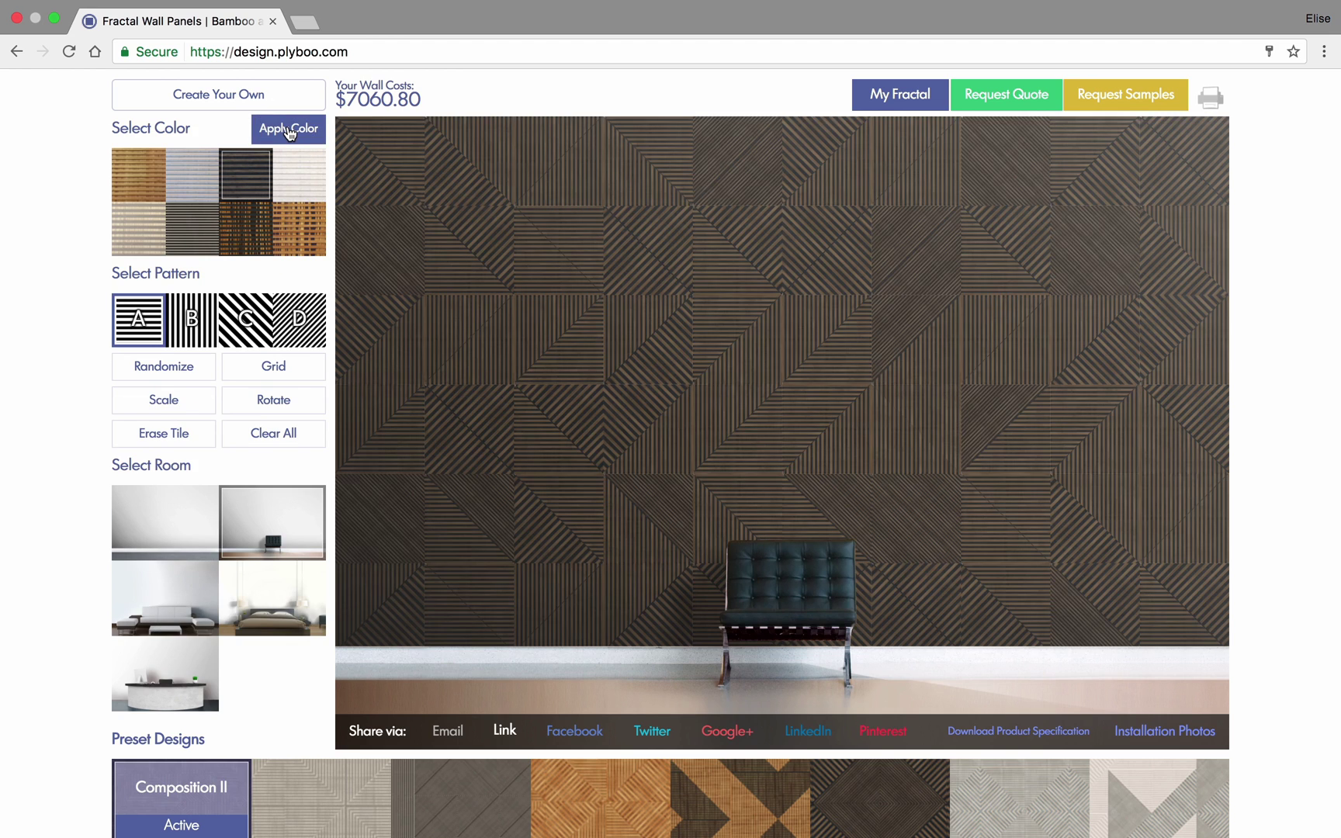
- Randomize and rotate the tiles, then clear all panels to bring costs to $0.00
{"action": "left_click", "coordinate": [192, 374]}
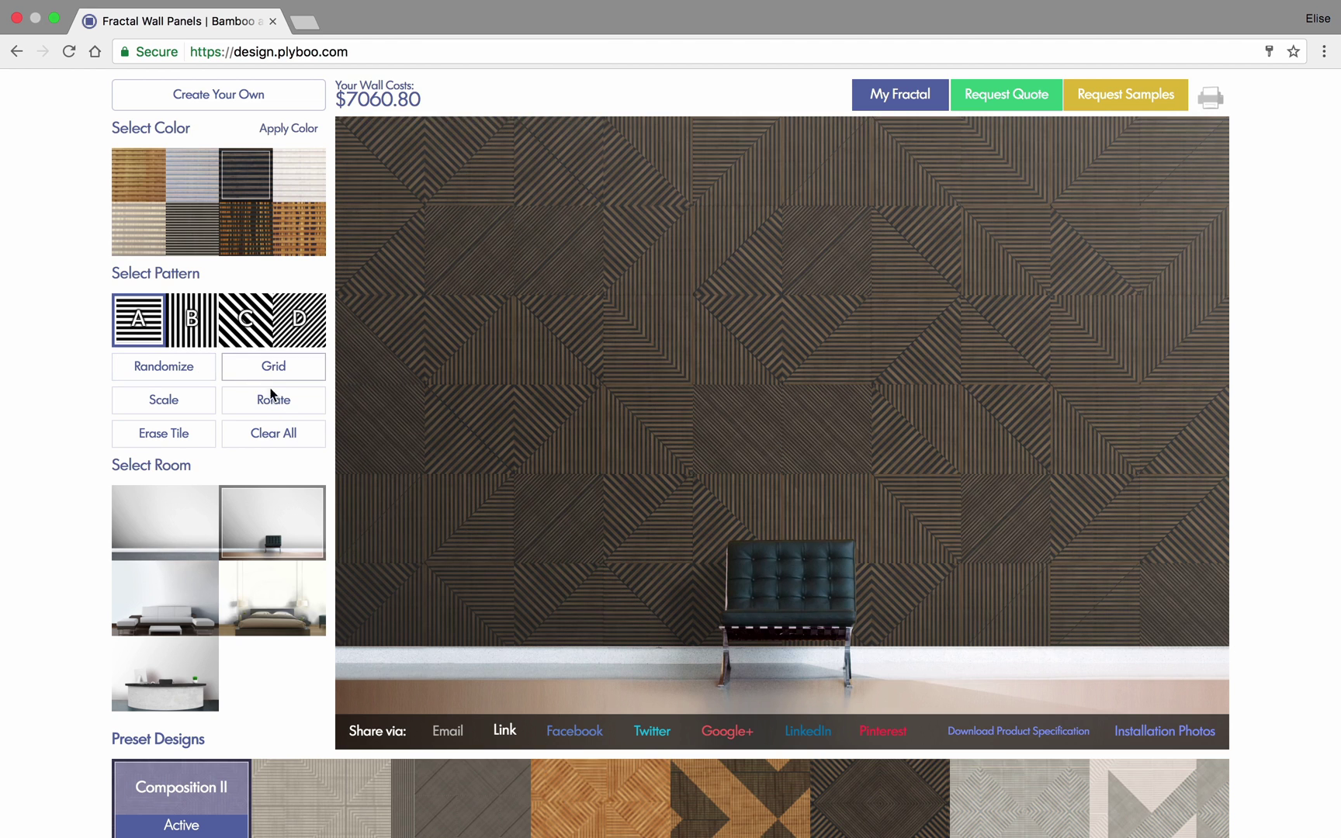
{"action": "left_click", "coordinate": [281, 409]}
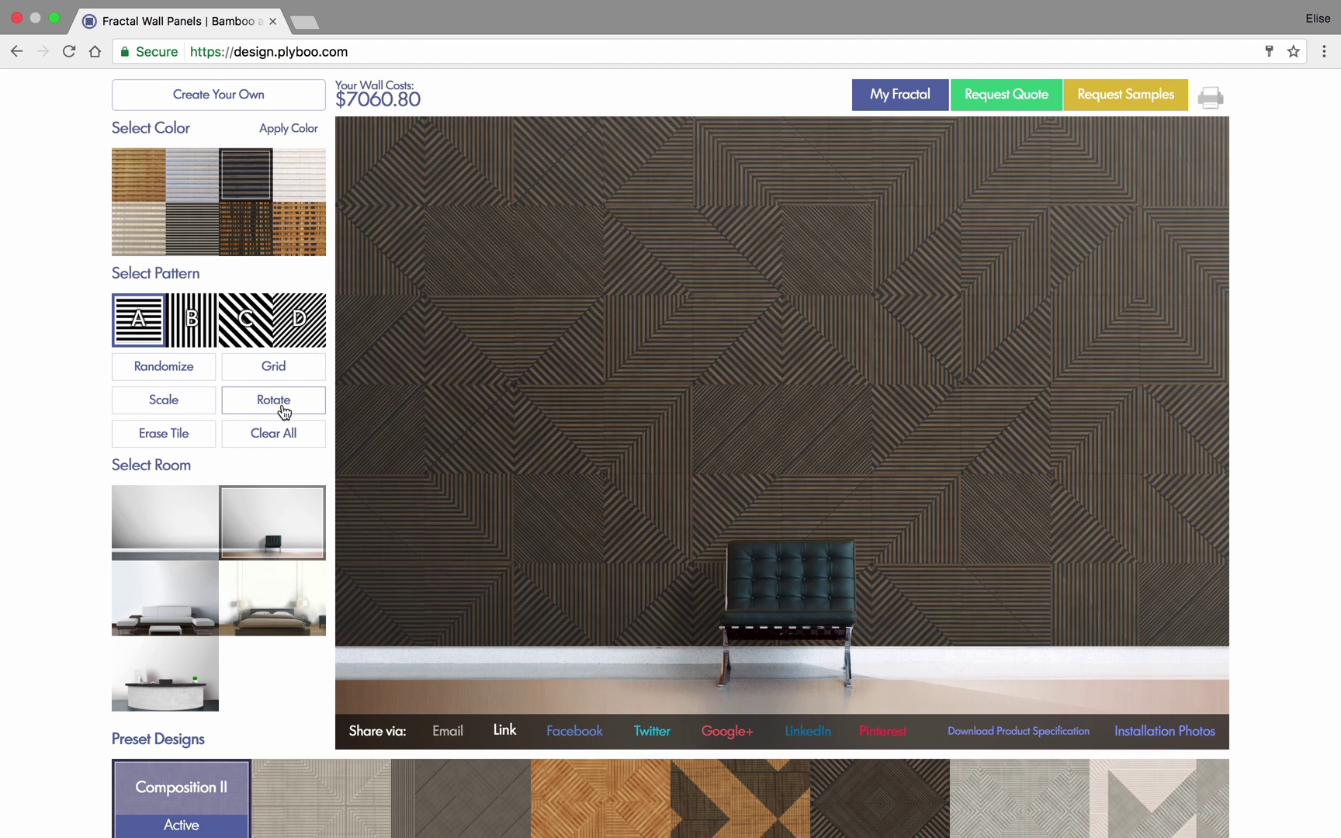
{"action": "left_click", "coordinate": [276, 431]}
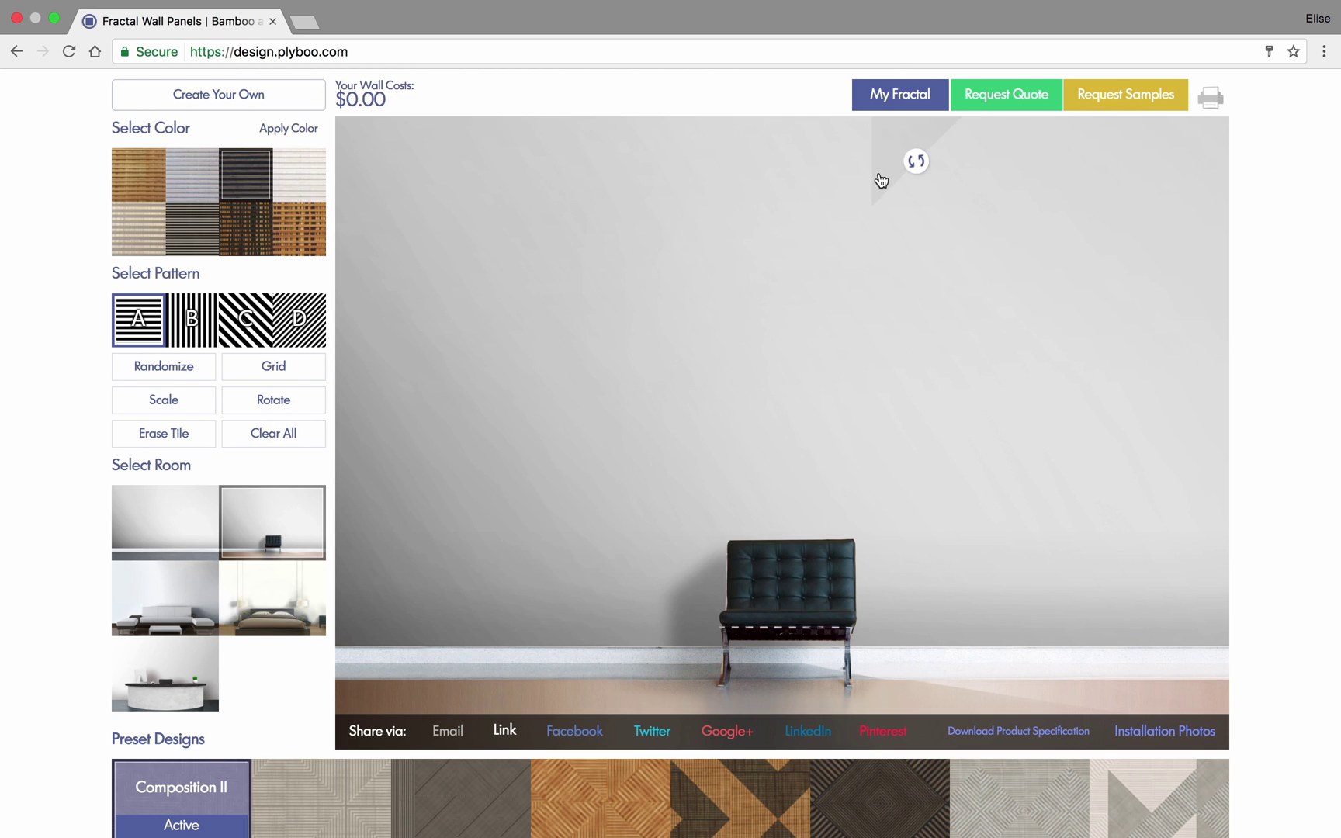
{"action": "scroll", "coordinate": [877, 179], "scroll_direction": "up", "scroll_amount": 2}
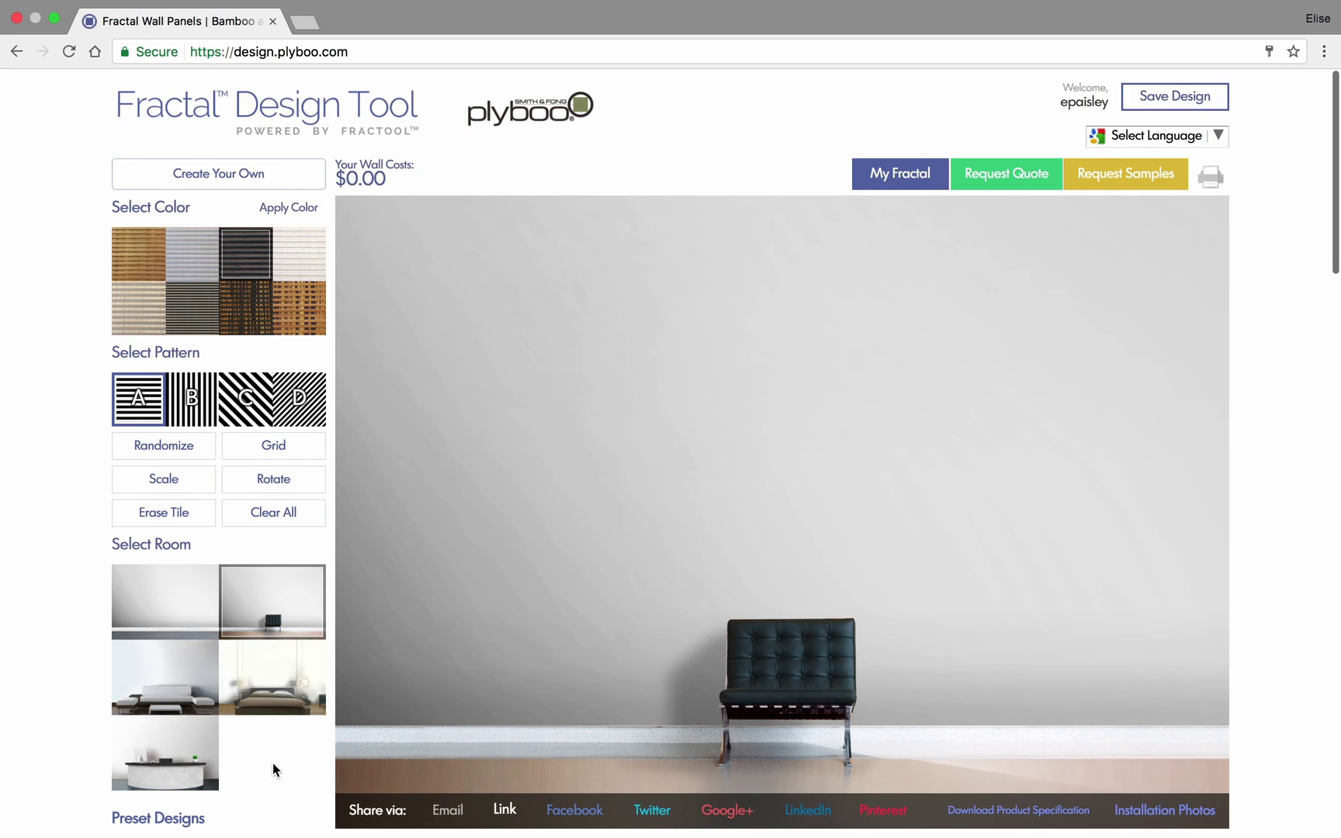
- Fill the wall with the Portal preset ($9135.92), save it to the account, and open print options
{"action": "scroll", "coordinate": [272, 769], "scroll_direction": "down", "scroll_amount": 2}
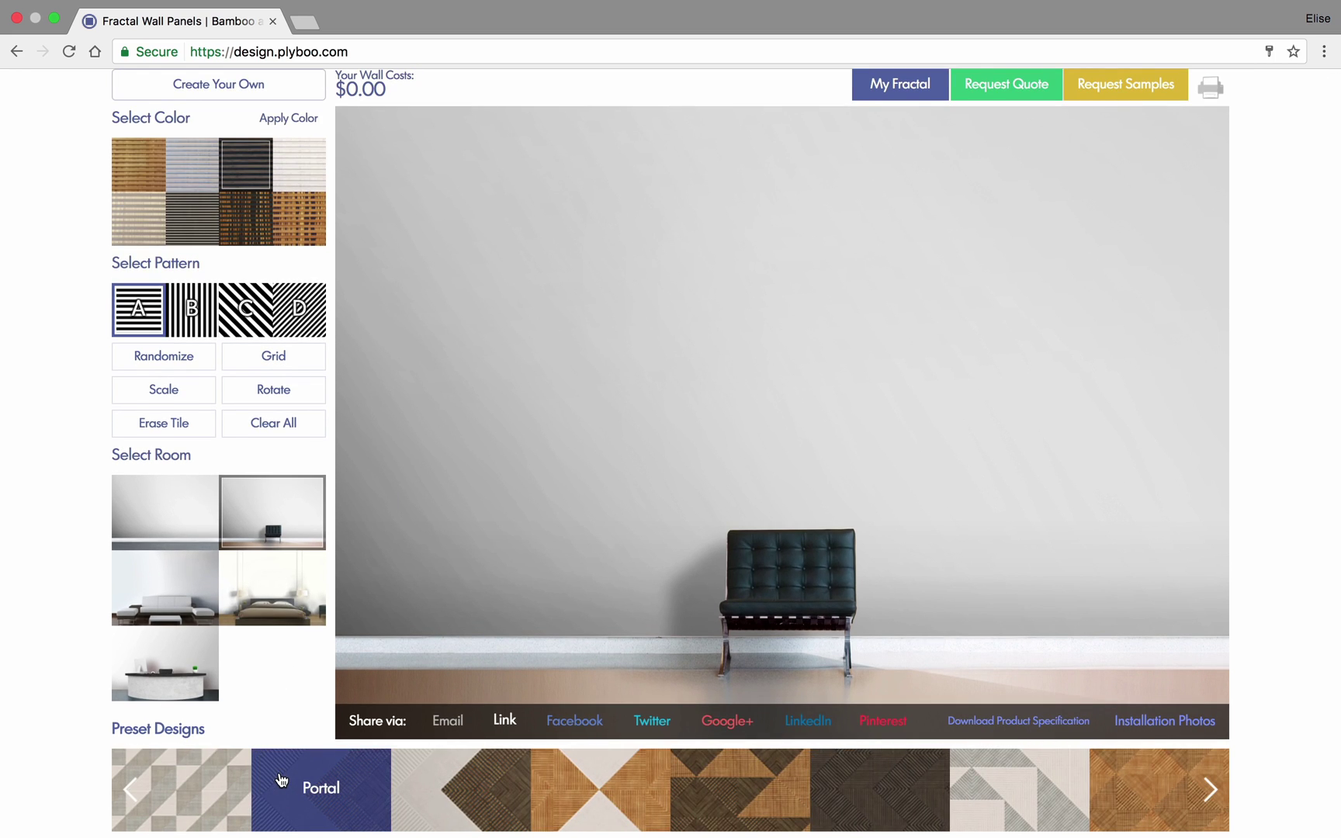
{"action": "left_click", "coordinate": [281, 780]}
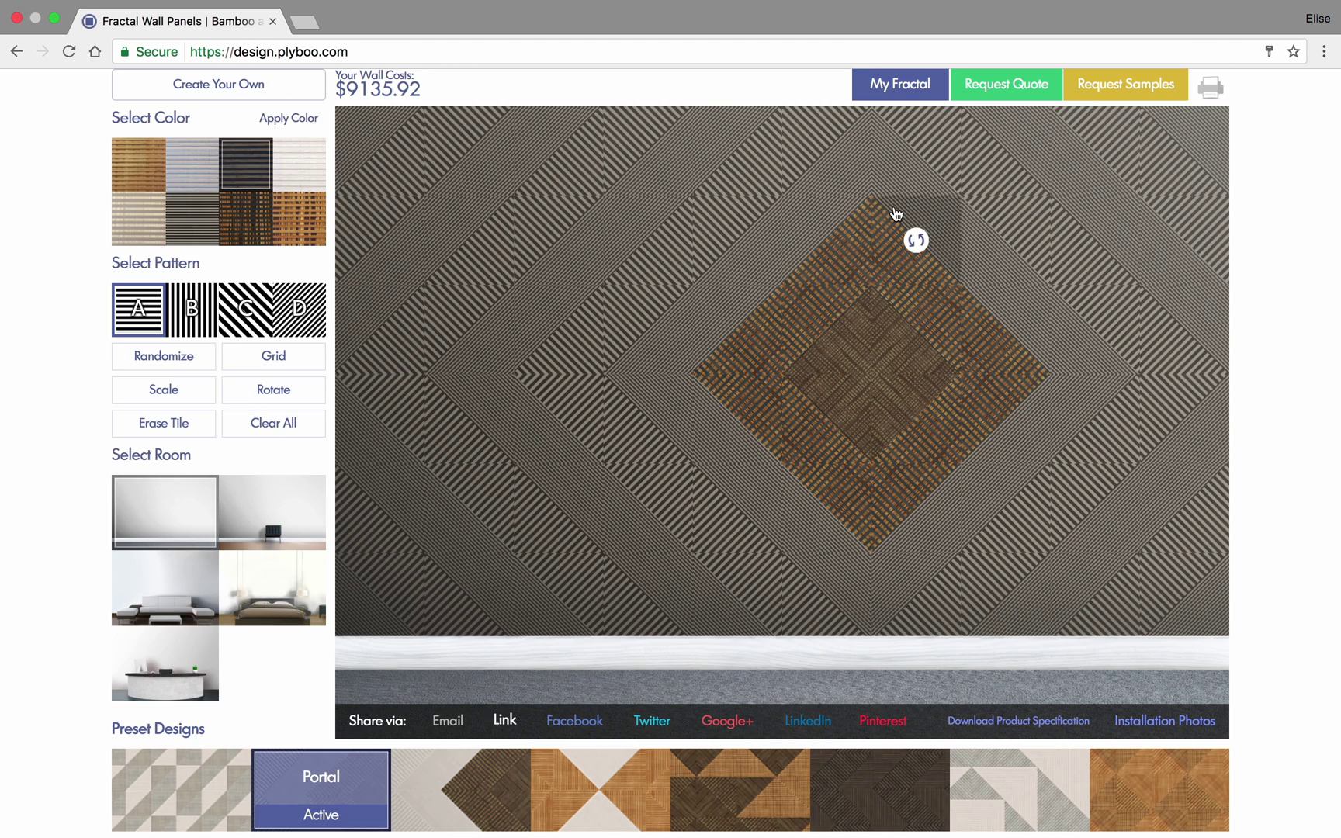
{"action": "scroll", "coordinate": [896, 213], "scroll_direction": "up", "scroll_amount": 2}
{"action": "left_click", "coordinate": [1154, 104]}
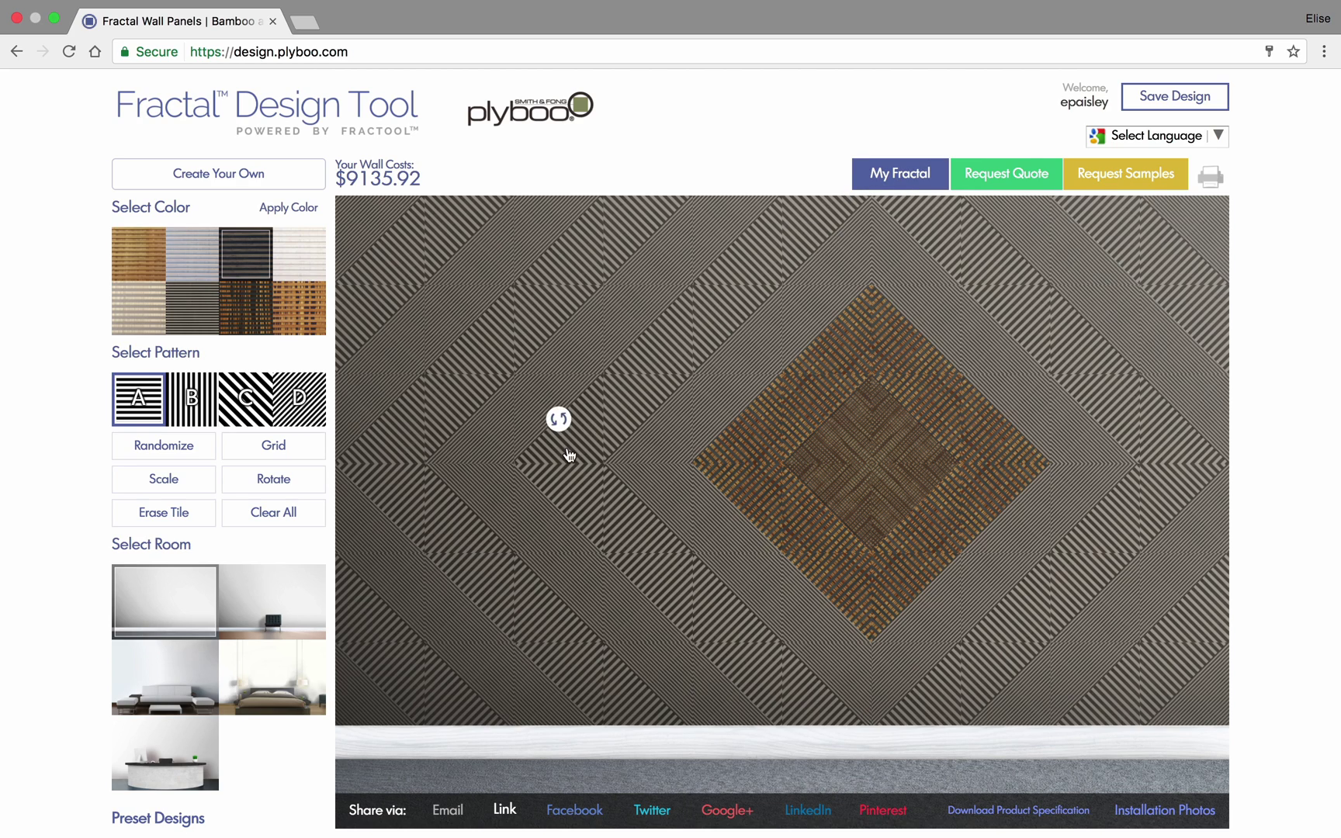
{"action": "left_click", "coordinate": [1208, 179]}
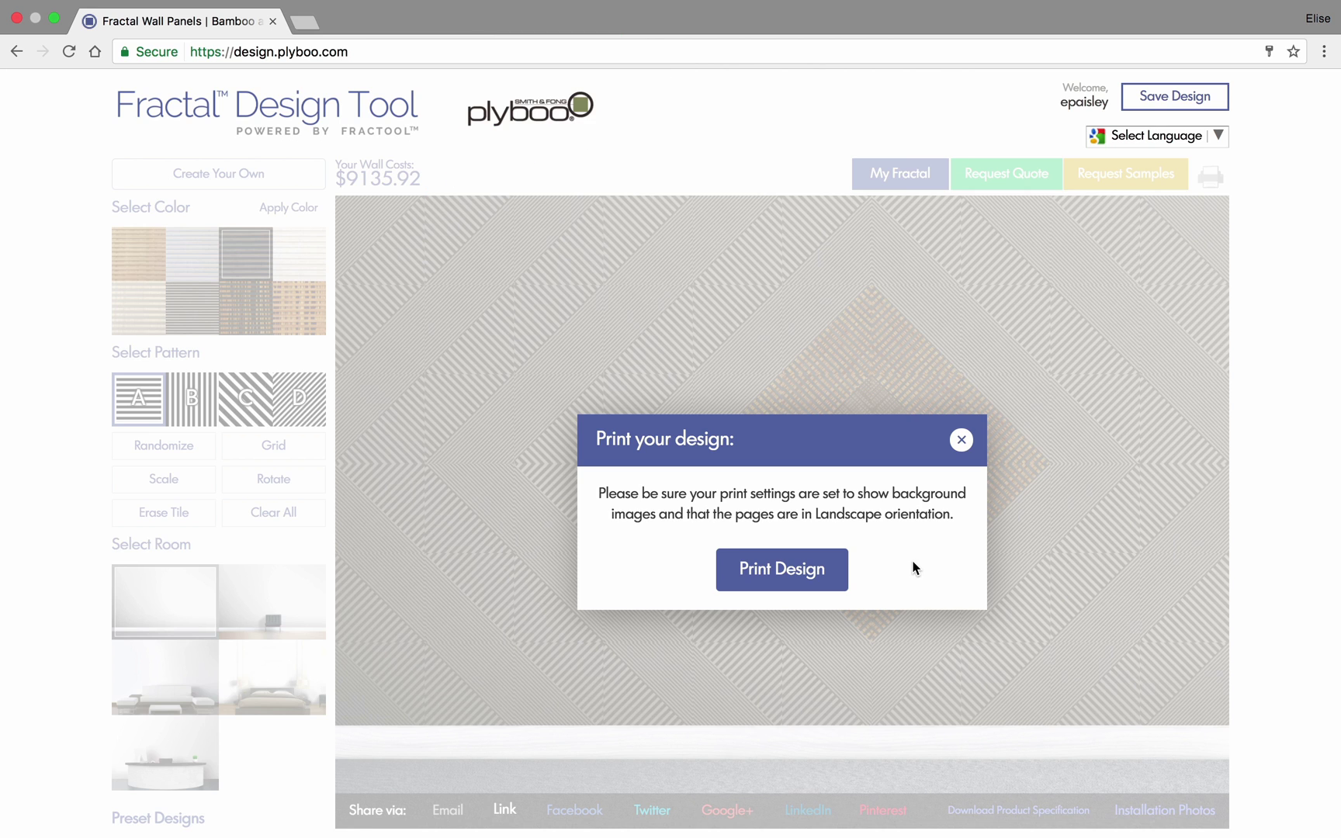
{"action": "left_click", "coordinate": [961, 440]}
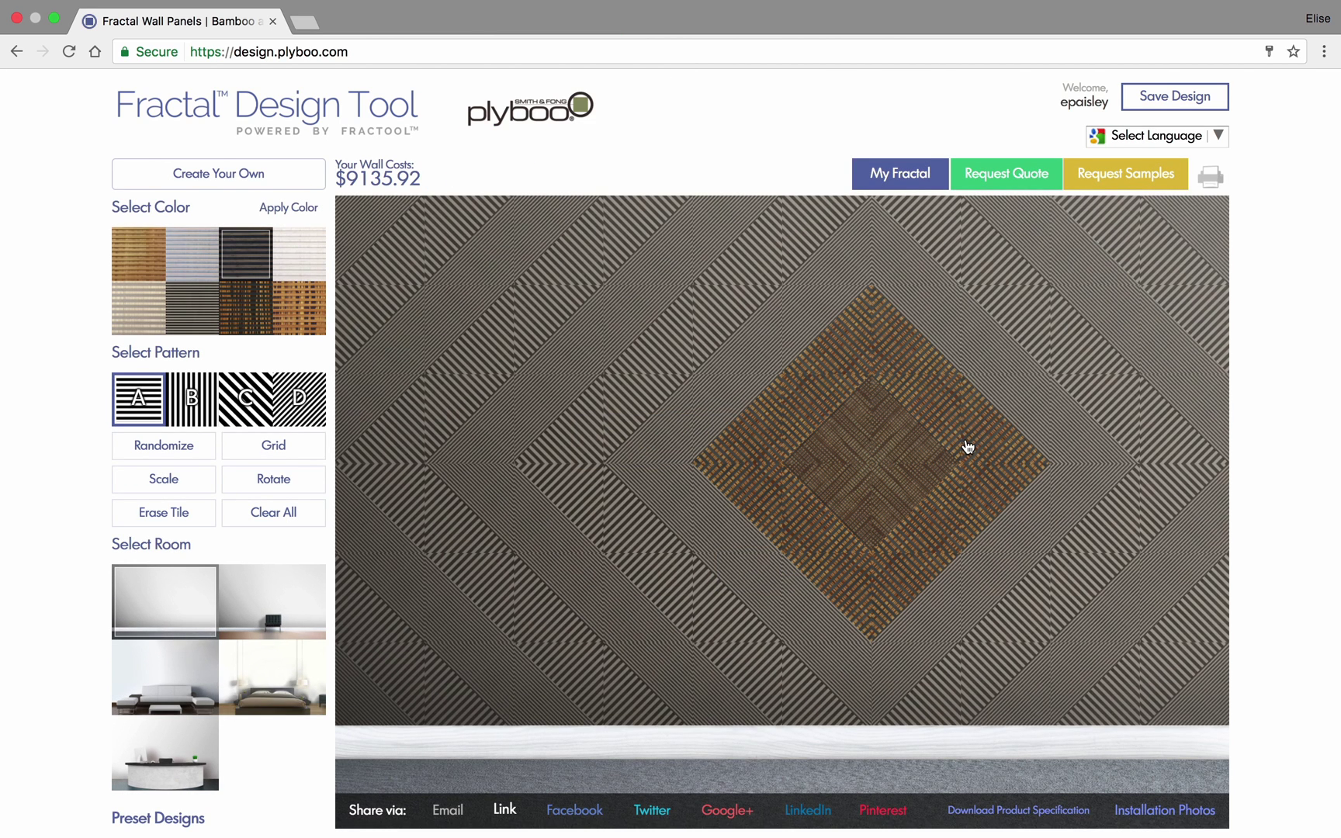
{"action": "mouse_move", "coordinate": [1076, 456]}
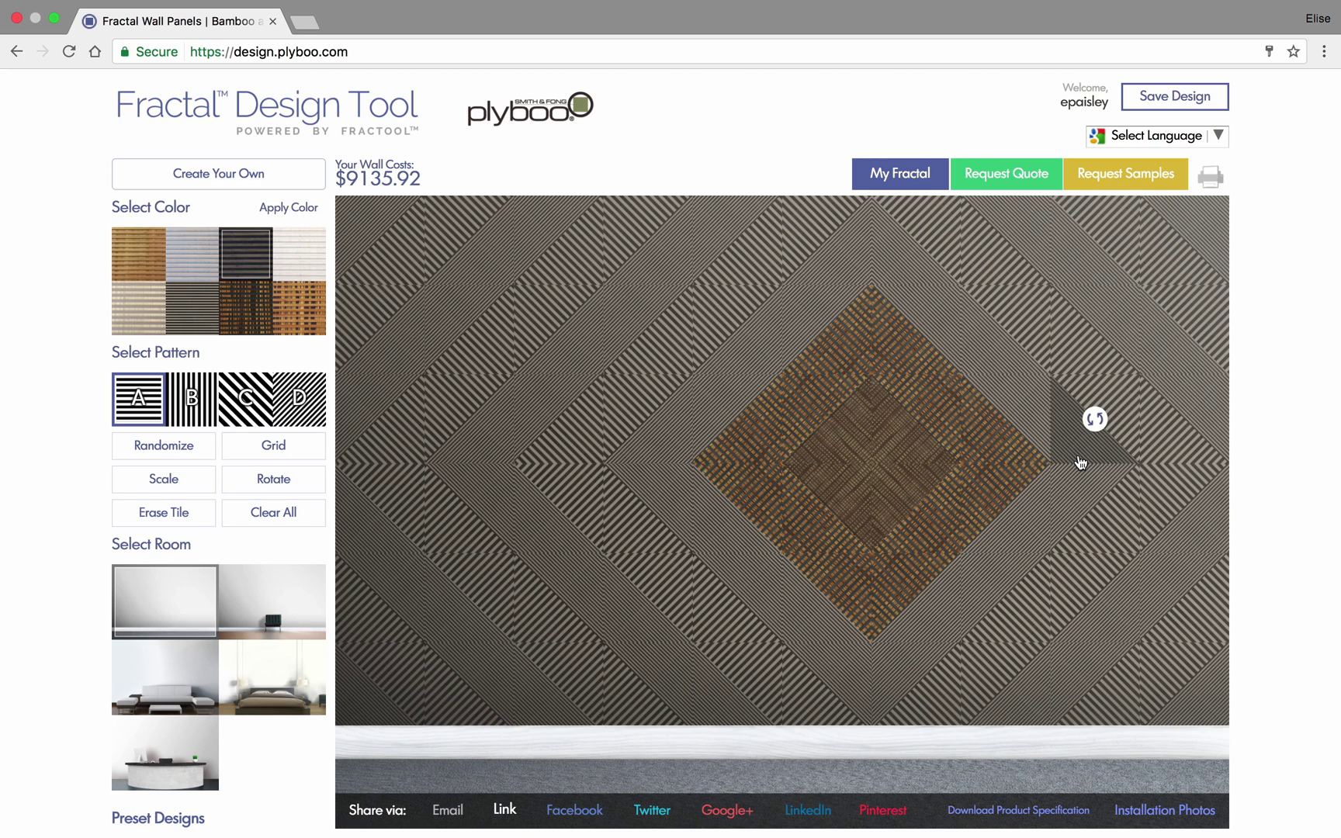